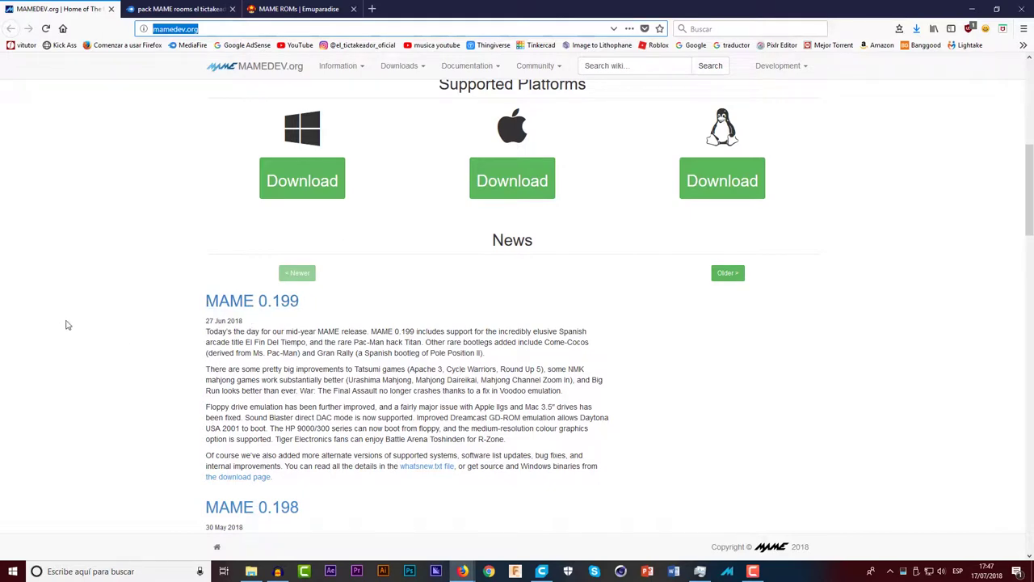
- Browse the MAME release news through its second page of older posts and open the latest release download page
scroll(59, 330, down, 20)
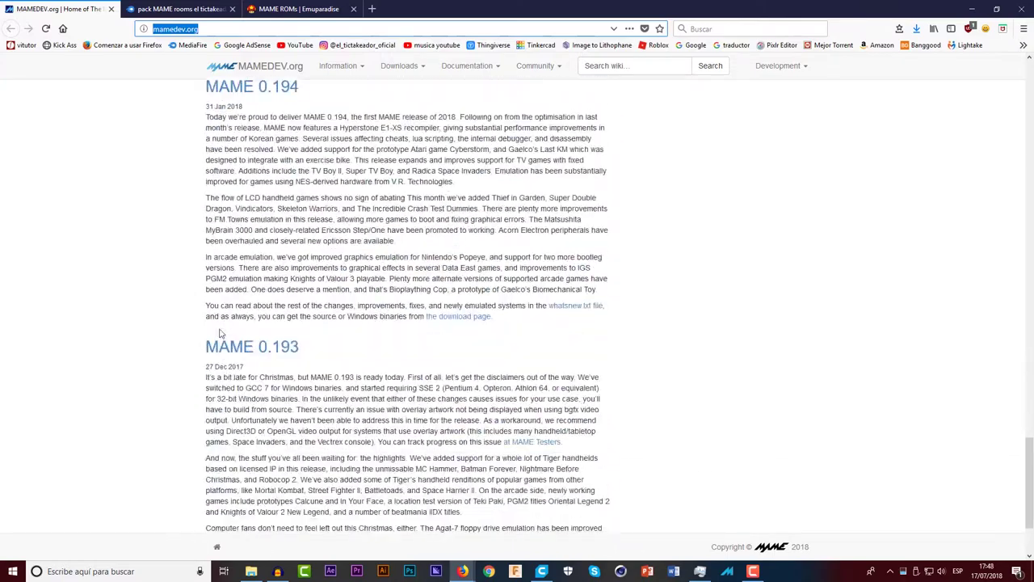
scroll(224, 332, down, 3)
click(722, 488)
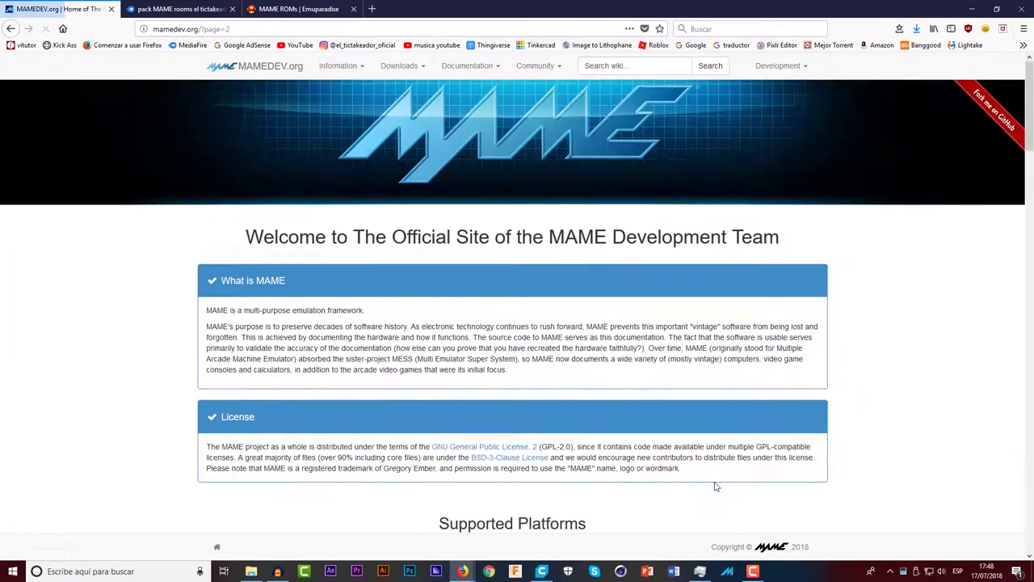
scroll(394, 375, down, 12)
scroll(393, 375, down, 10)
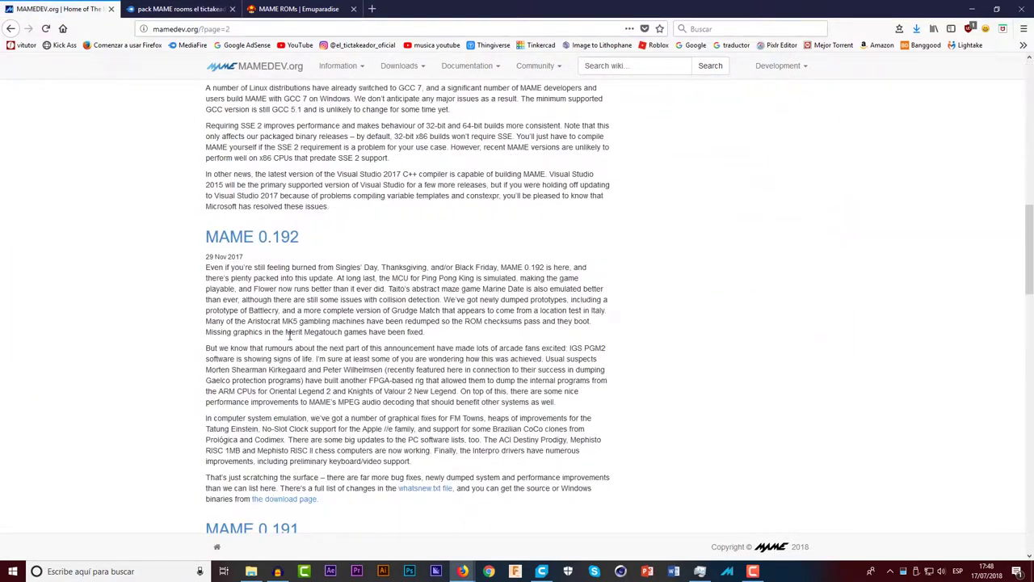
scroll(255, 308, down, 10)
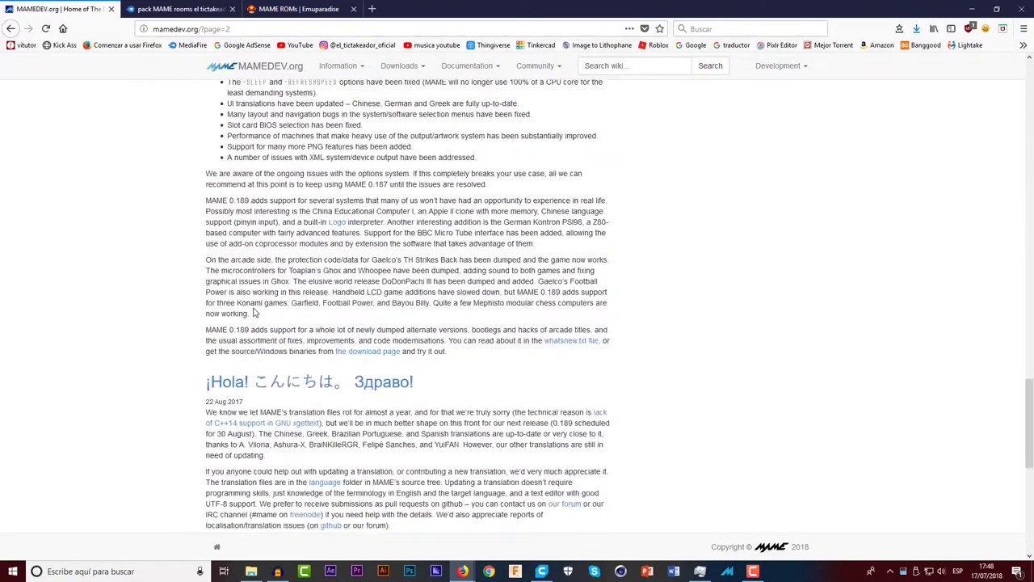
click(397, 325)
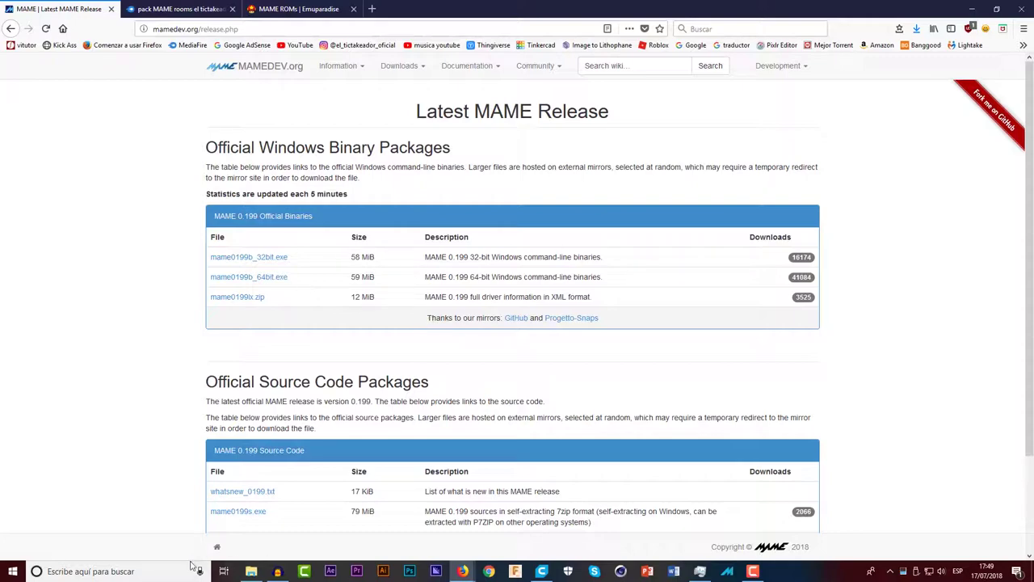
- Launch the mame0185b_64bit self-extracting archive from the Descargas folder and look at the folders on drive Data (D:)
click(251, 572)
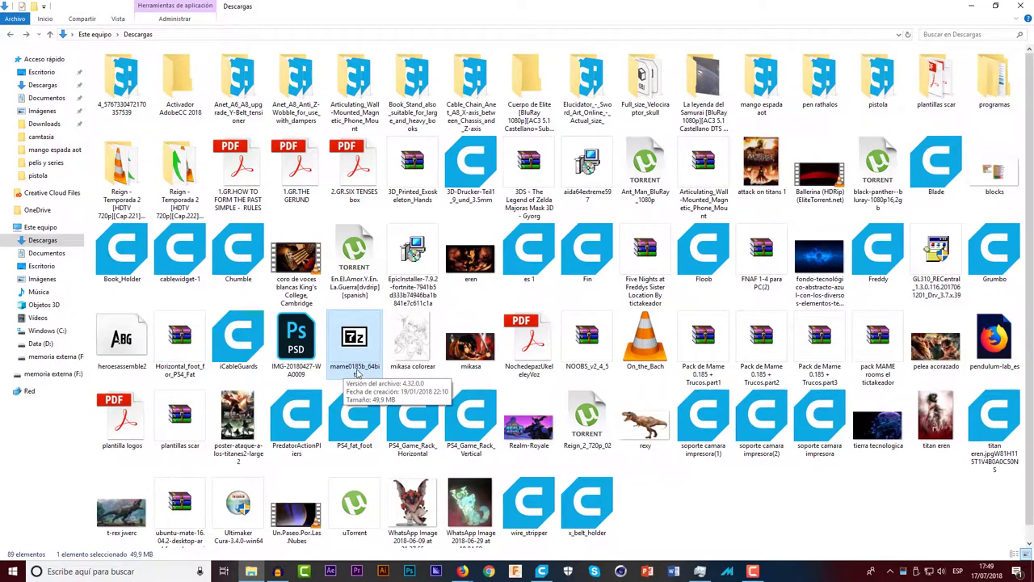
double_click(356, 353)
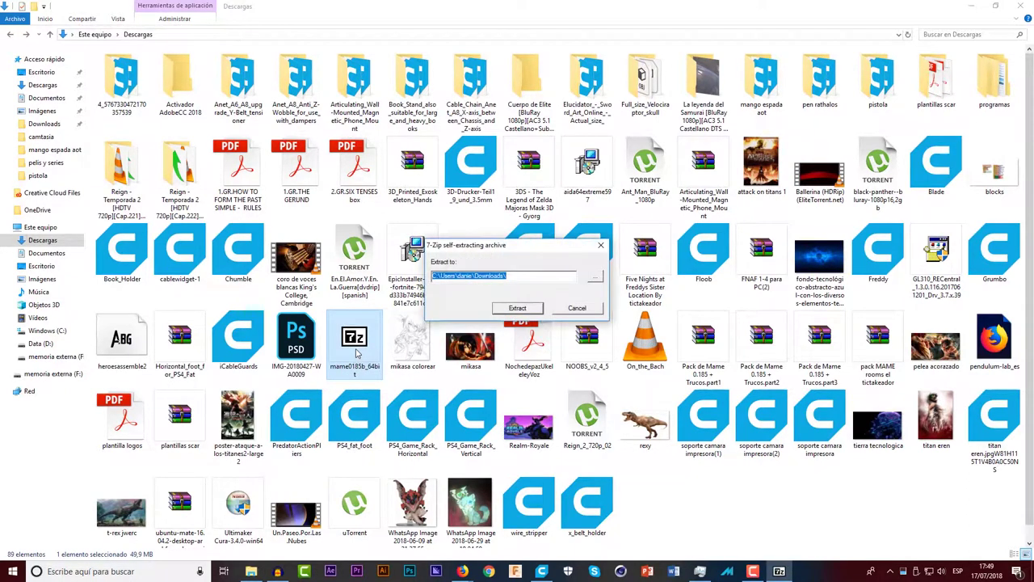
click(741, 506)
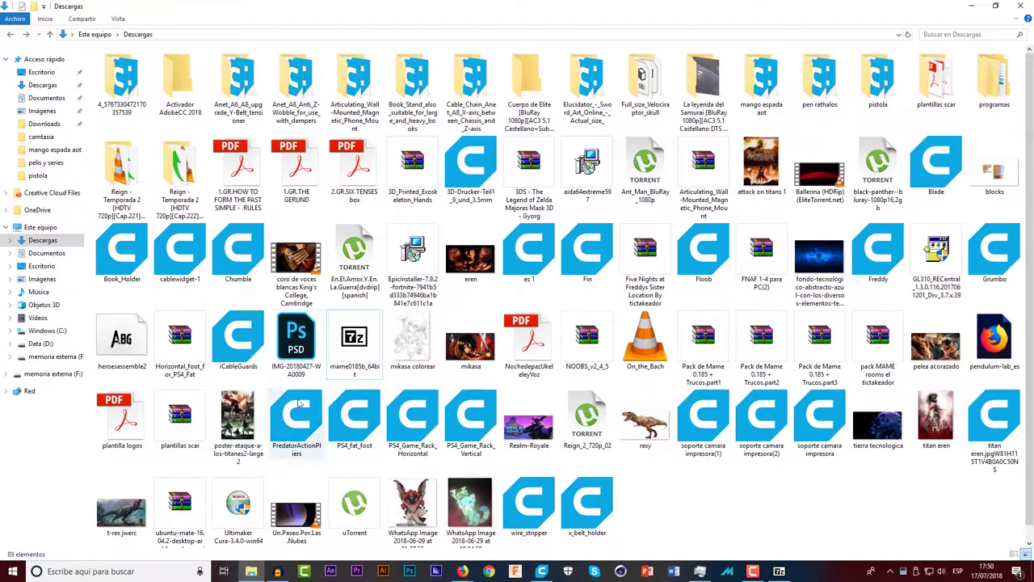
click(40, 346)
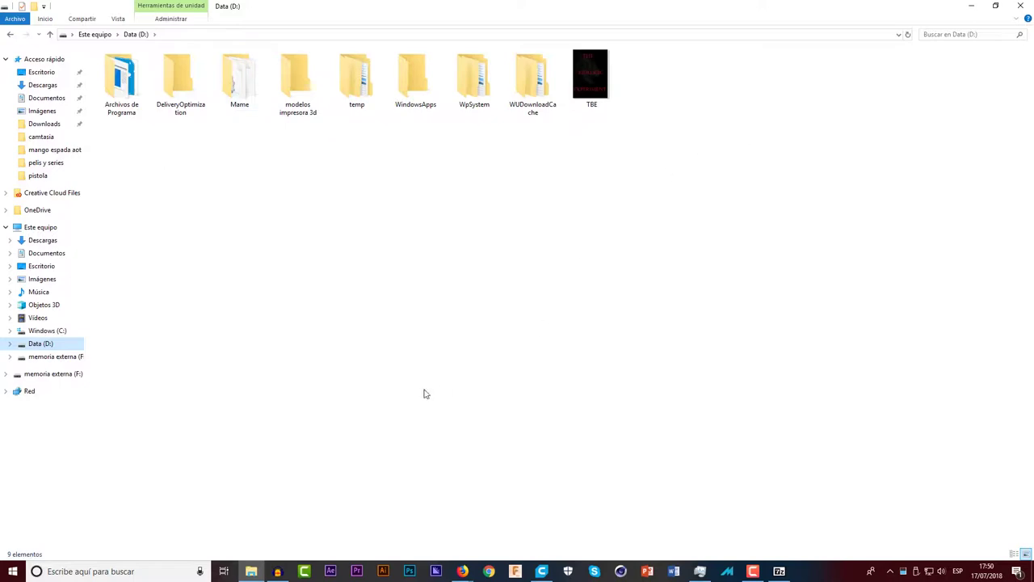
click(10, 35)
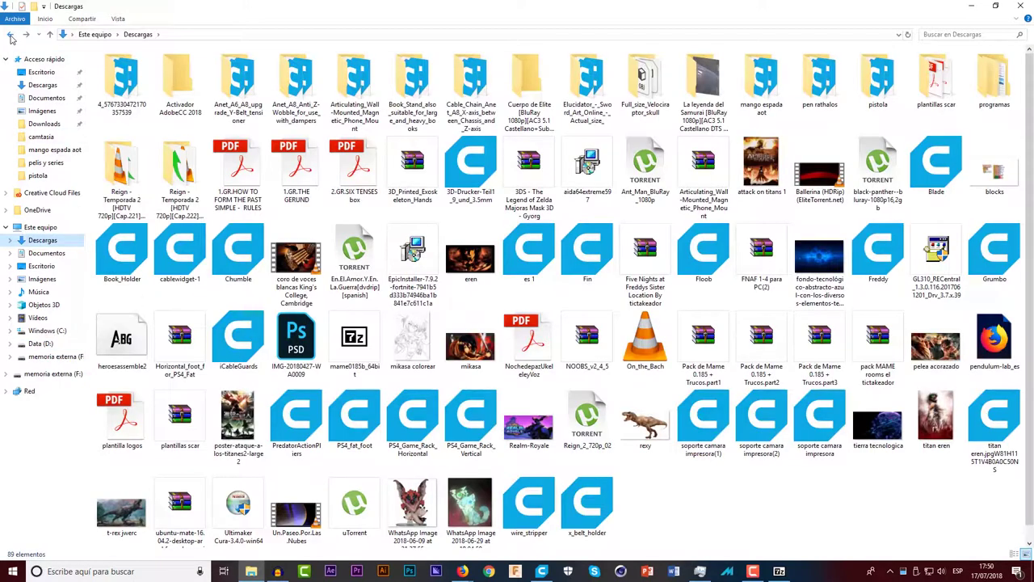
- Run the mame0185b_64bit self-extractor again, choose D:\Mame as its destination, and close it without extracting
double_click(354, 339)
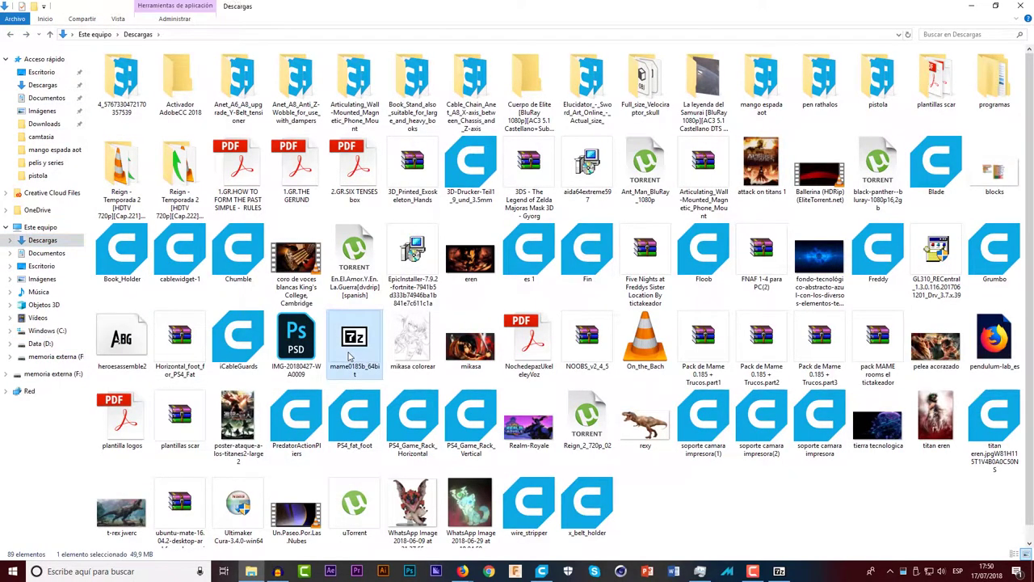
click(595, 278)
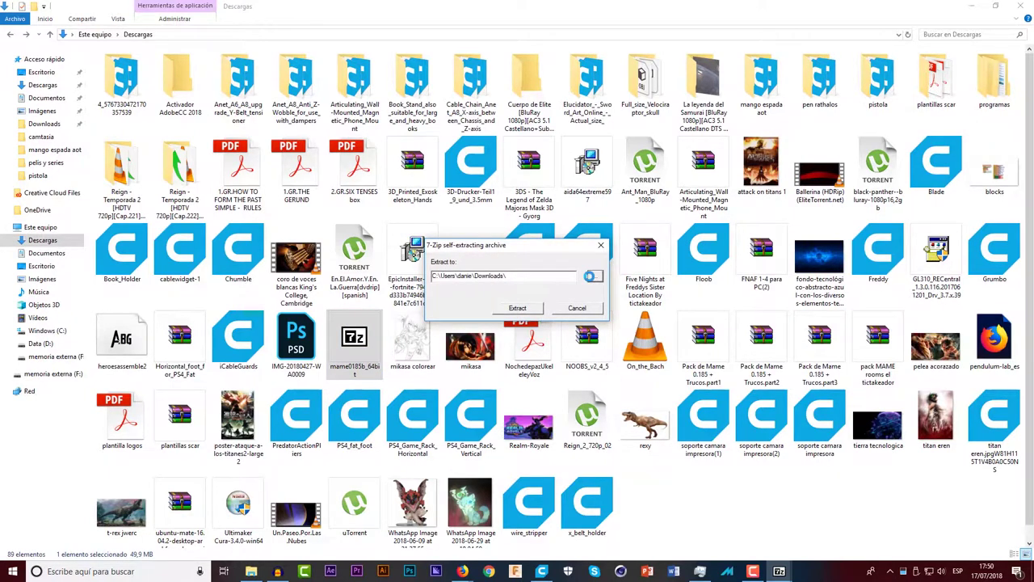
scroll(514, 330, down, 2)
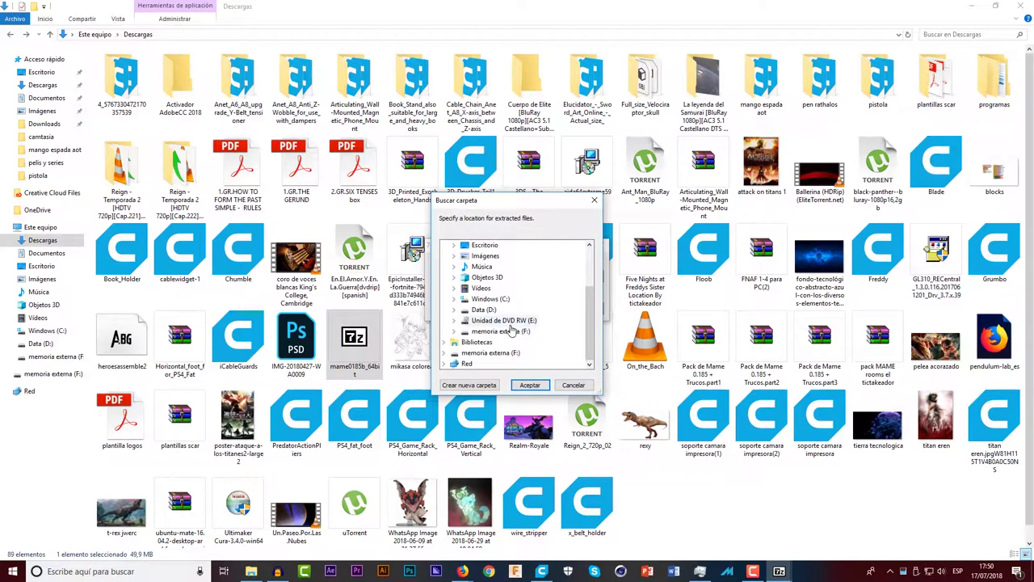
click(489, 311)
click(494, 309)
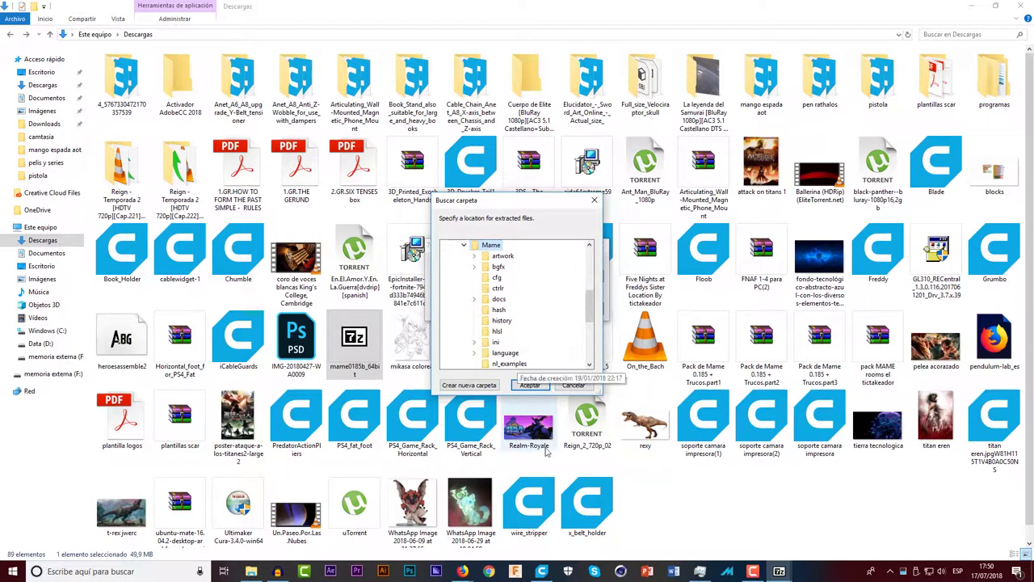
click(530, 385)
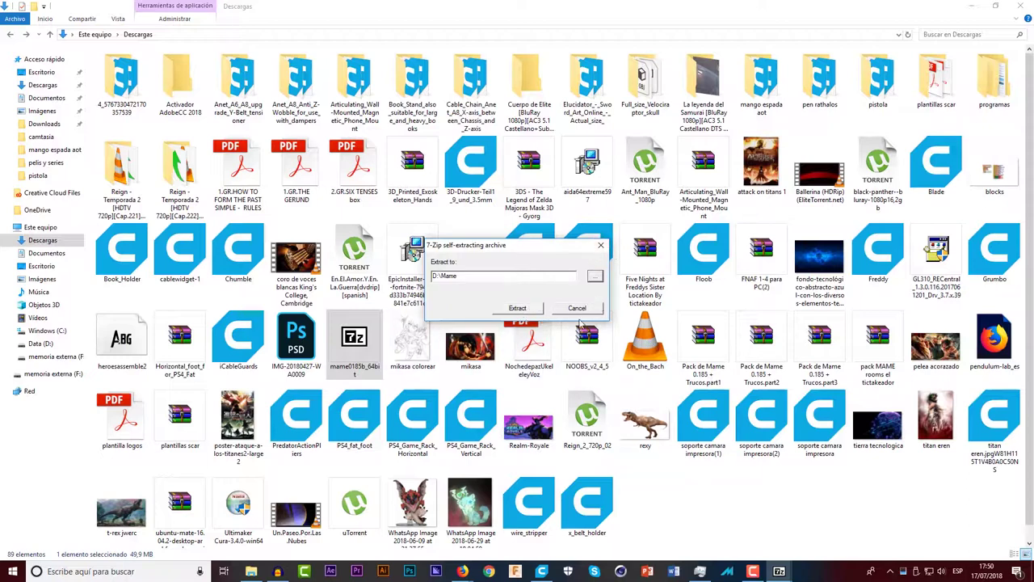
click(601, 245)
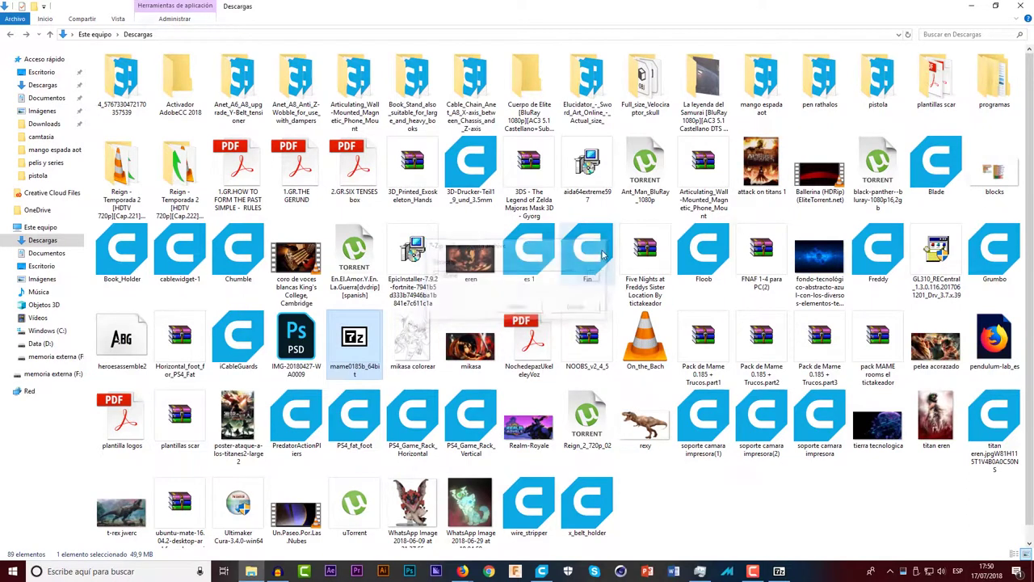
key(Return)
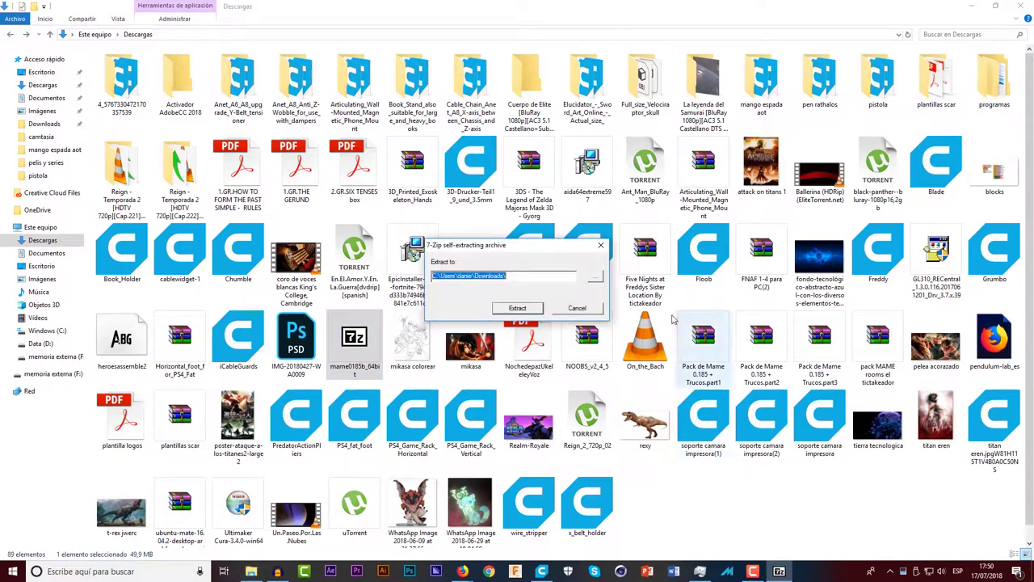
click(600, 247)
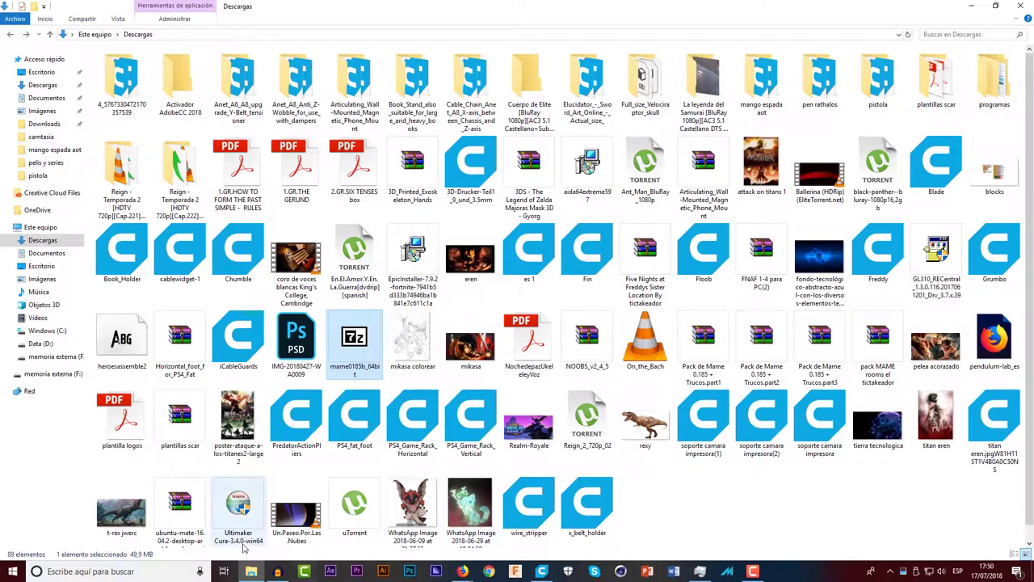
- Switch to Firefox and view the MediaFire download page for the "pack MAME rooms el tictakeador" archive
mouse_move(463, 571)
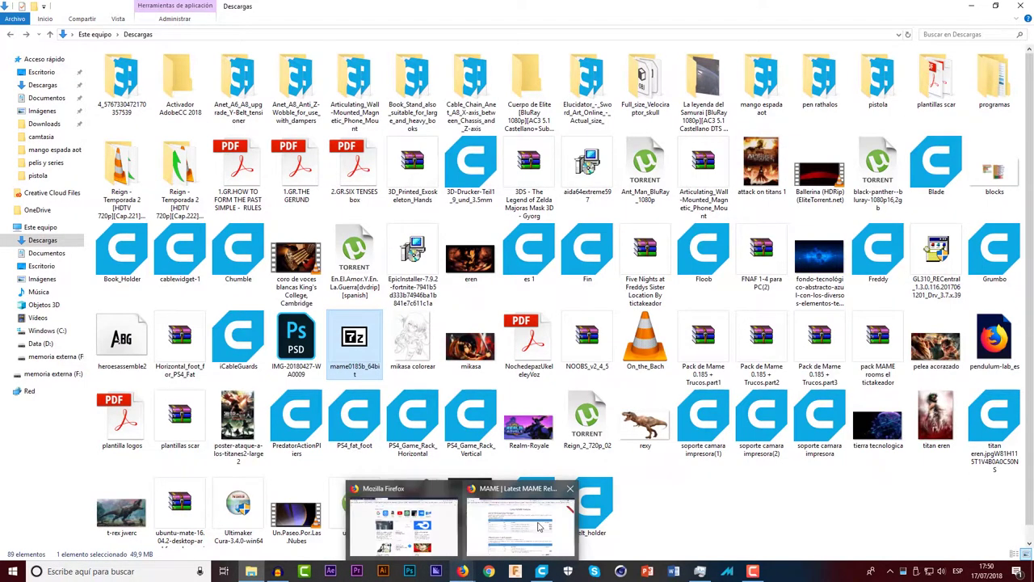
click(521, 517)
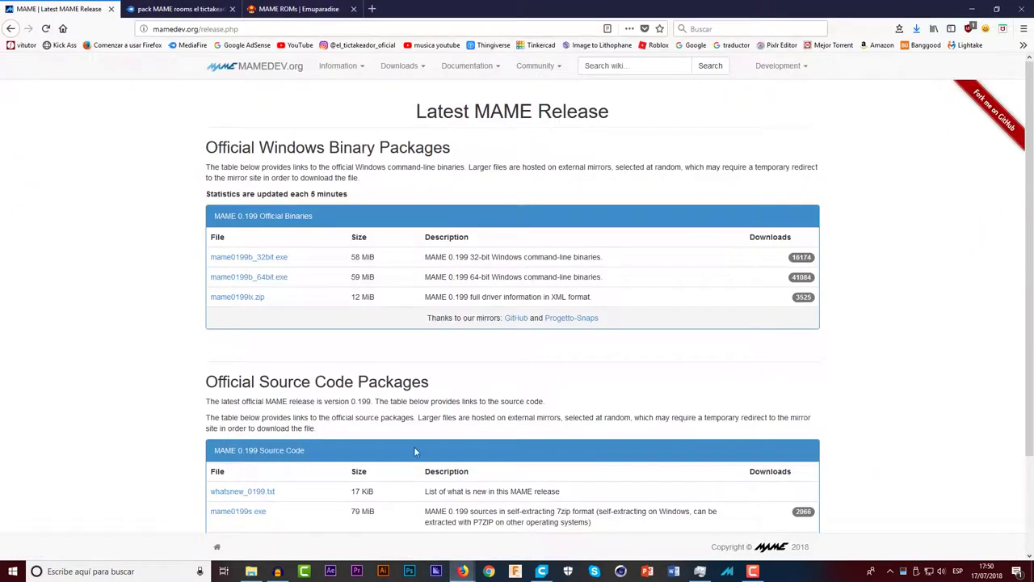
click(169, 13)
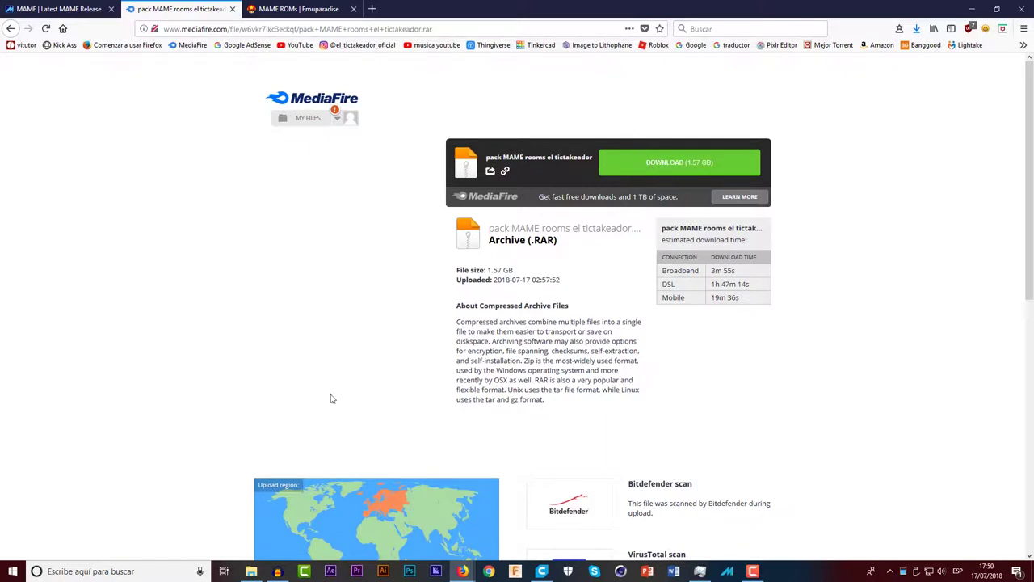
- Extract the roms folder, cheat.7z and cheat.txt from the "pack MAME rooms el tictakeador" archive into Descargas, dismissing the WinRAR notice
click(251, 572)
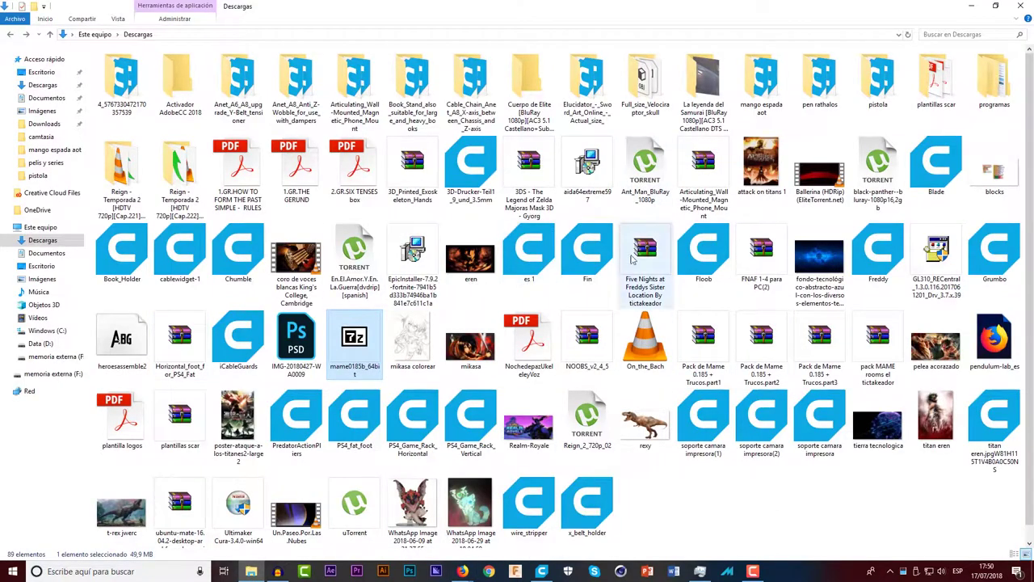
click(882, 358)
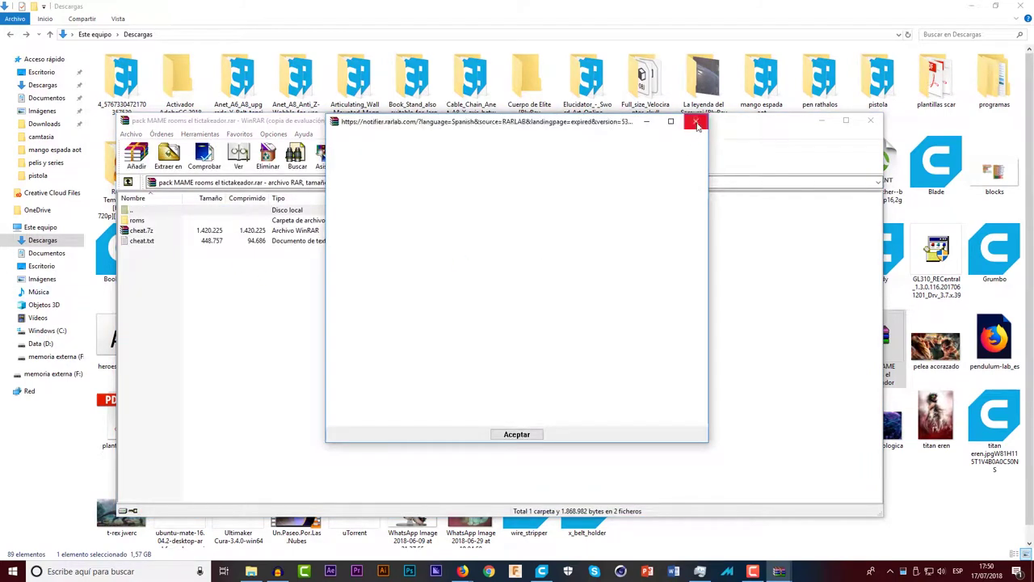
click(696, 121)
drag(207, 290, 926, 516)
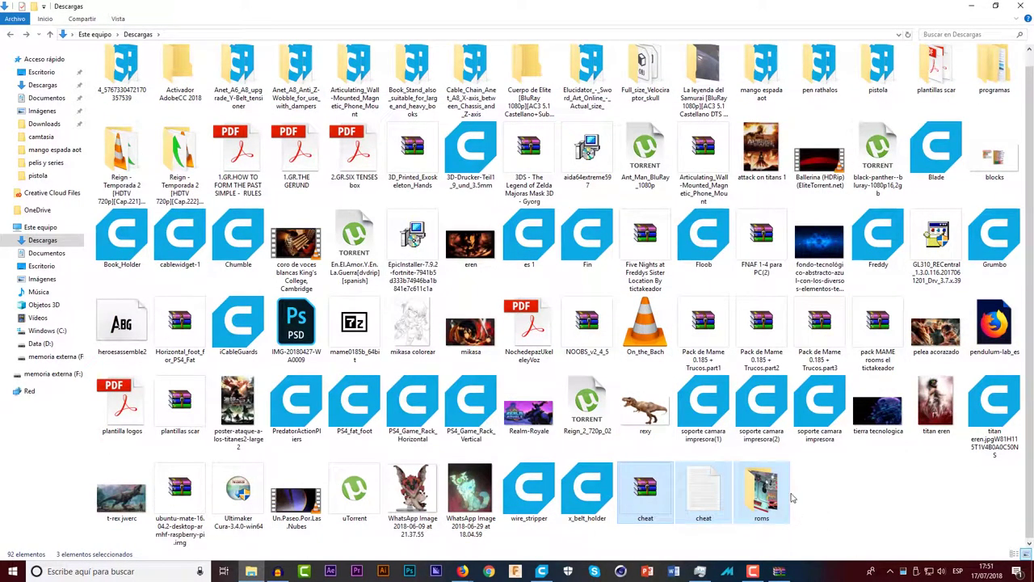
- Copy the two extracted cheat files and the roms folder, and open the Mame folder on drive Data (D:)
right_click(703, 497)
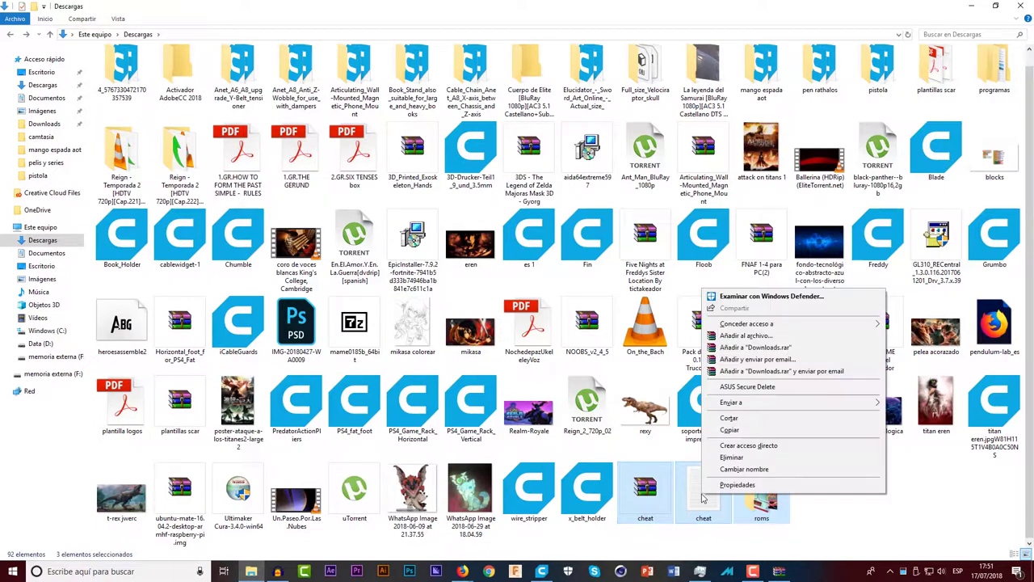
click(732, 431)
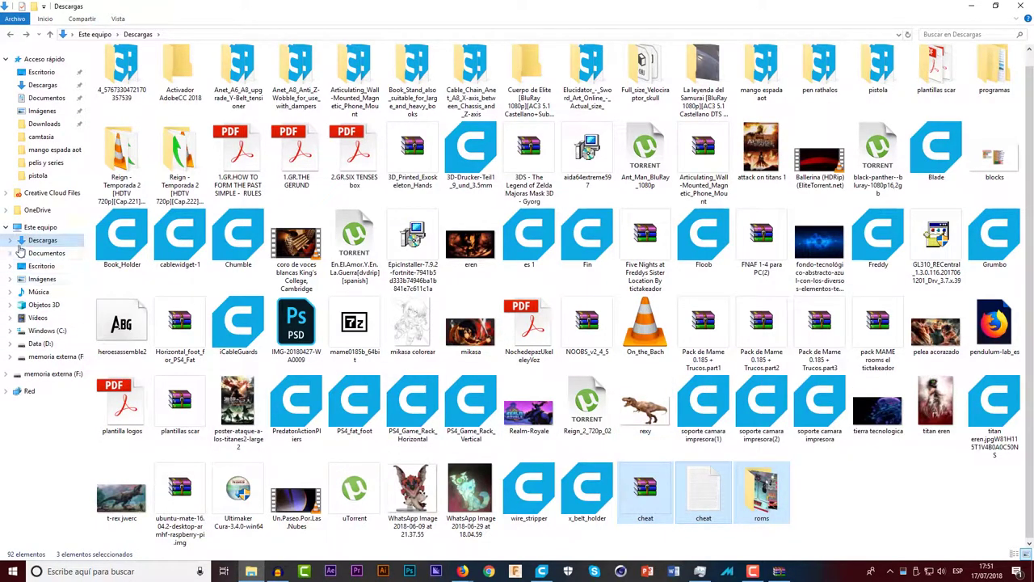
click(46, 344)
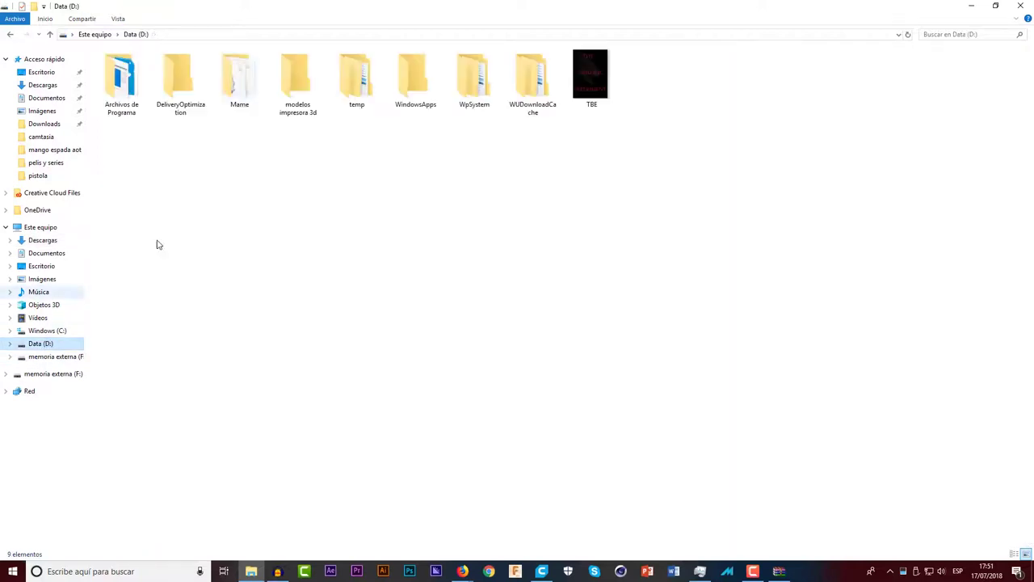
double_click(236, 85)
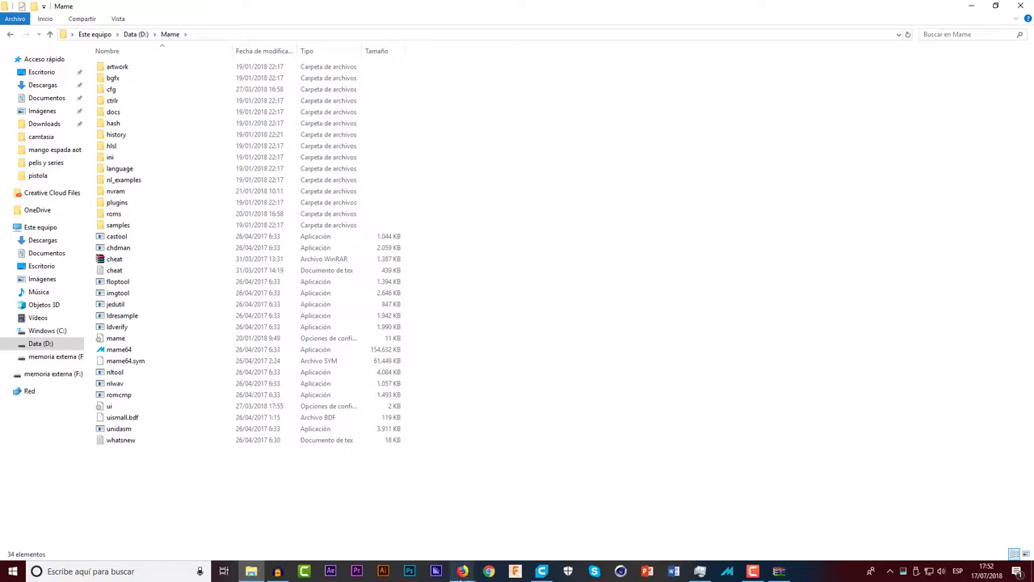
- Switch to Firefox and browse the Emuparadise list of MAME ROMs beginning with A
mouse_move(462, 573)
click(500, 536)
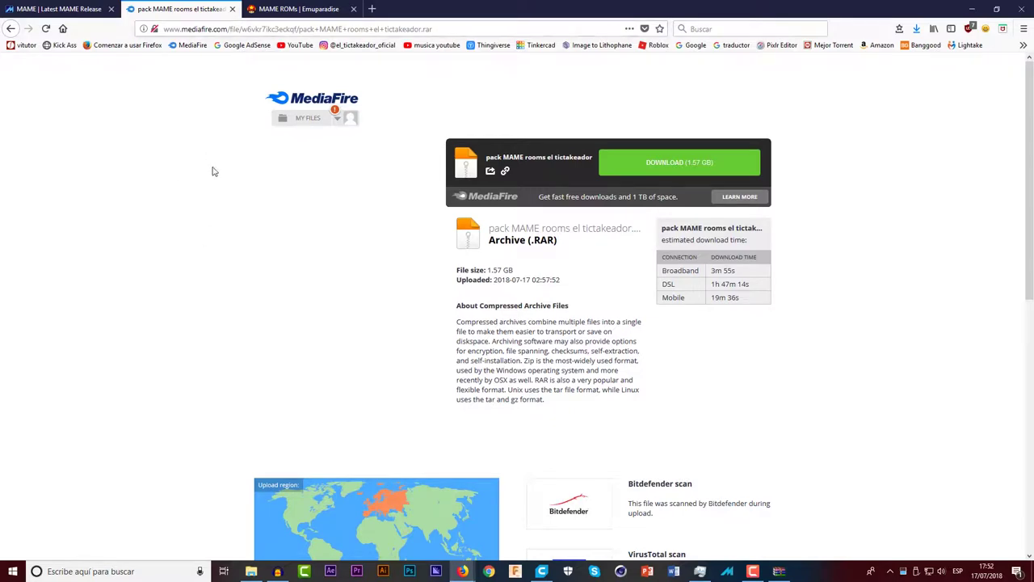
click(295, 9)
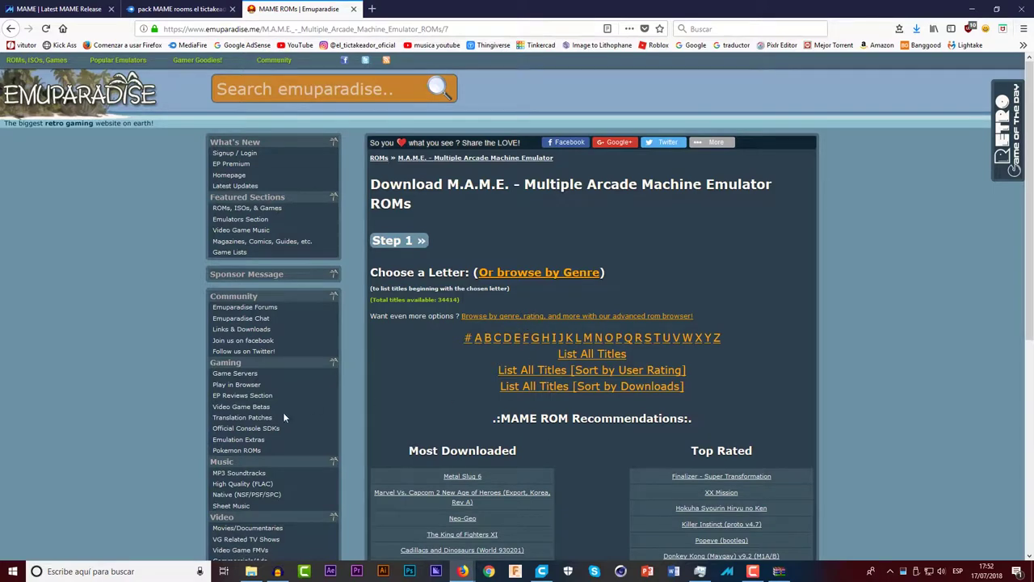
scroll(475, 391, down, 1)
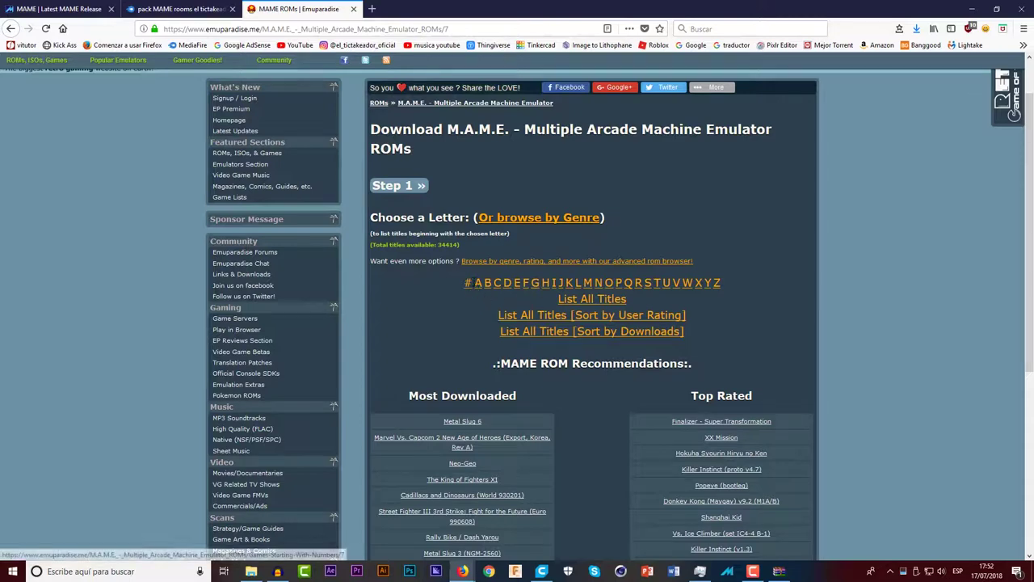
click(478, 284)
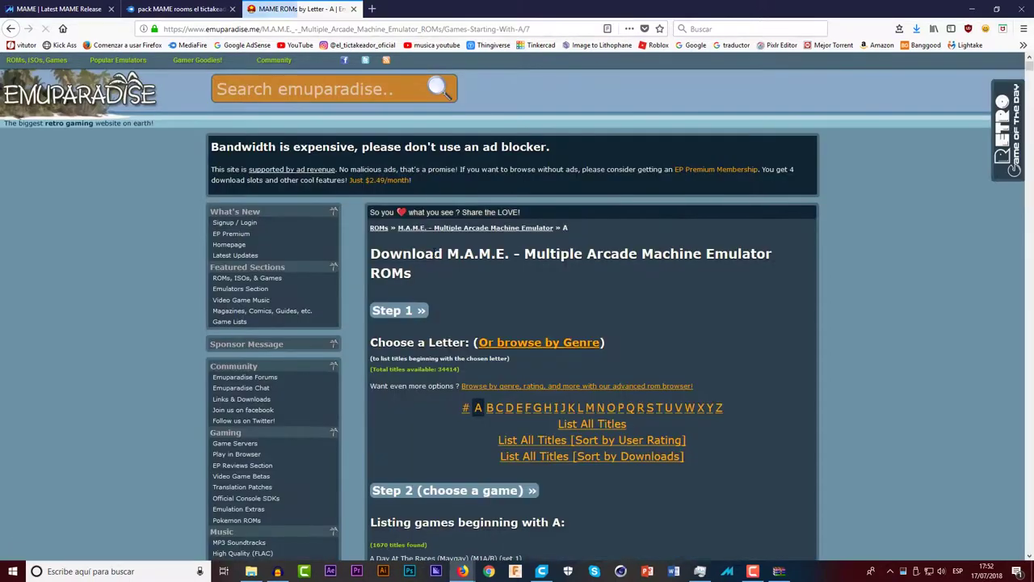
scroll(488, 356, down, 3)
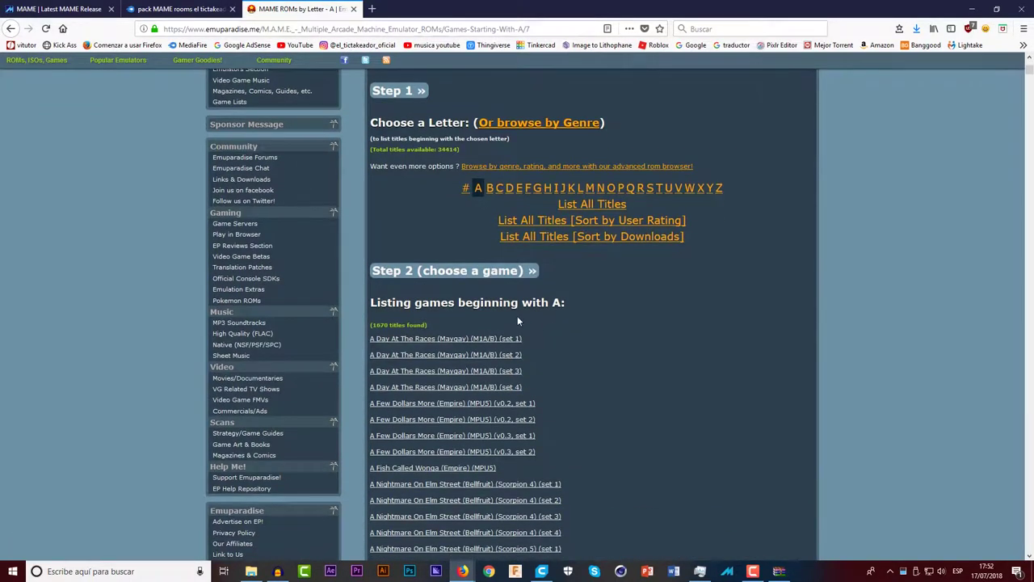
scroll(498, 331, down, 4)
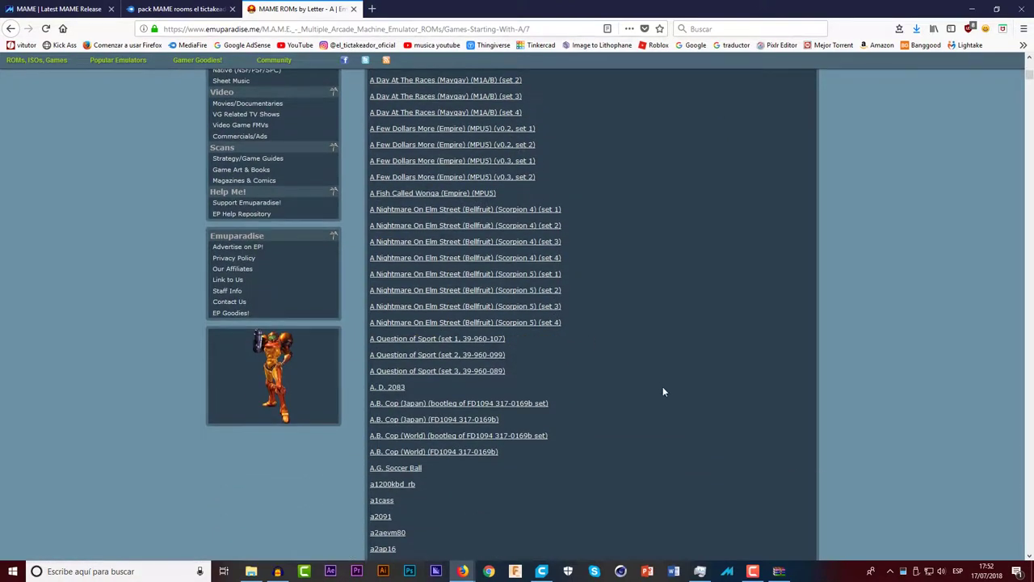
scroll(598, 352, up, 4)
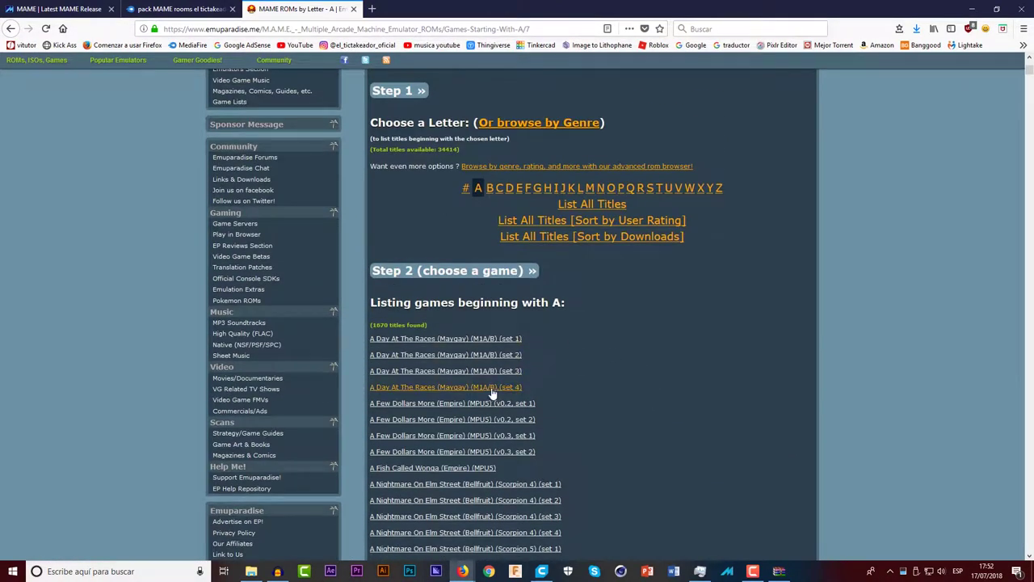
- Open the "A Day At The Races (Maygay) (M1A/B) (set 1)" ROM page and find its direct download link
click(420, 345)
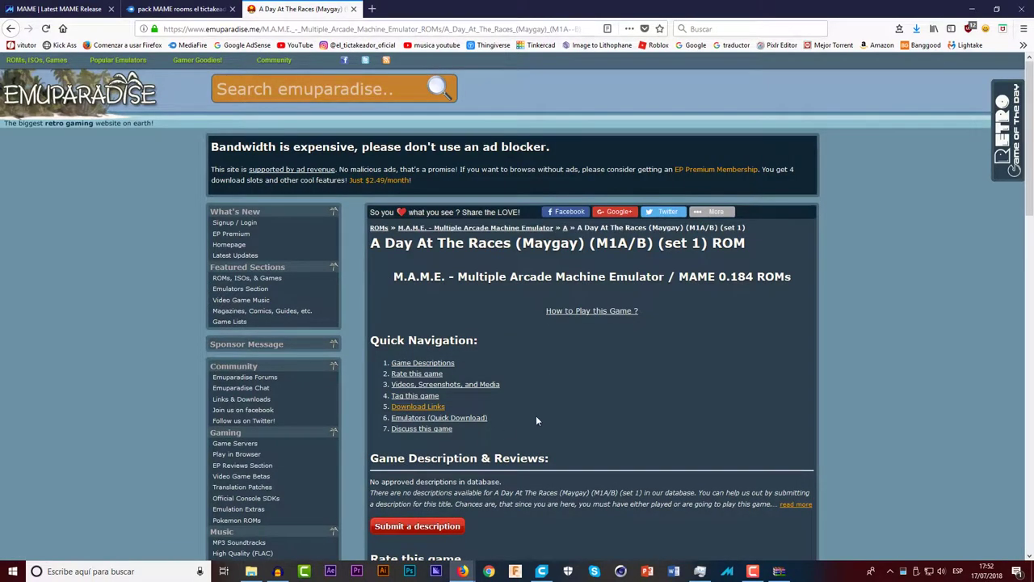
scroll(535, 420, down, 5)
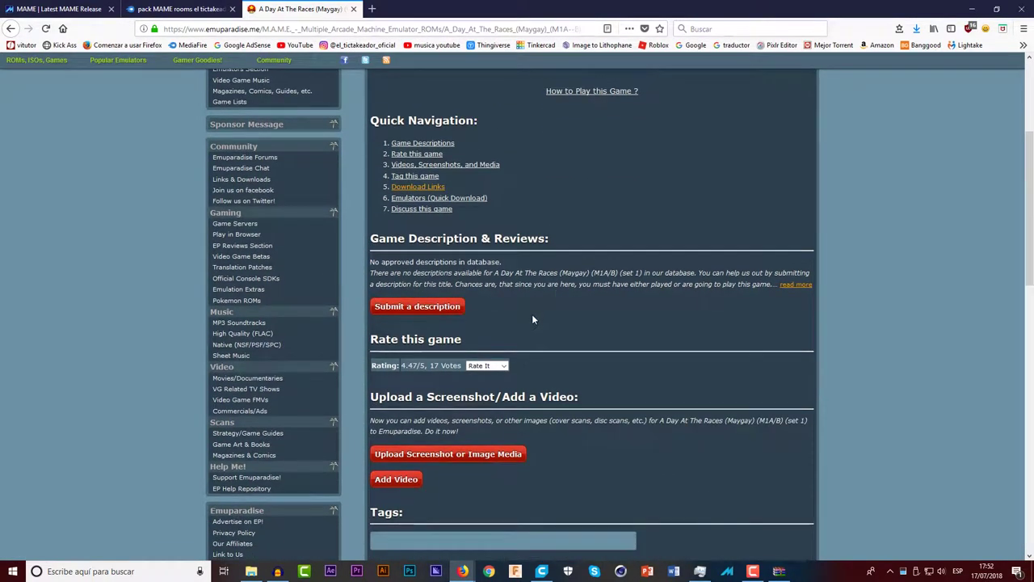
scroll(533, 319, down, 8)
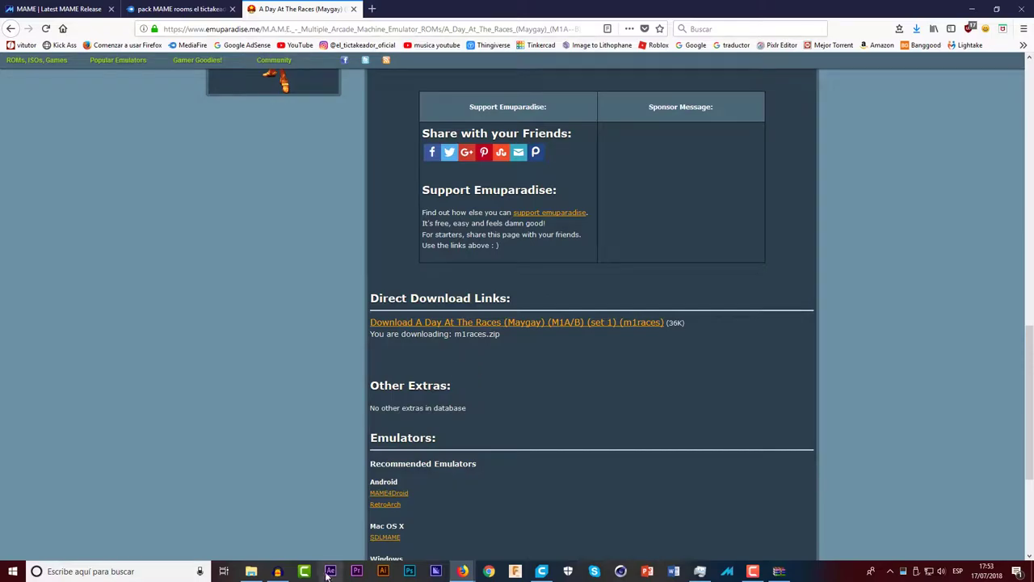
- Switch to File Explorer, look through the roms folder in D:\Mame, and return to the Mame folder
click(251, 571)
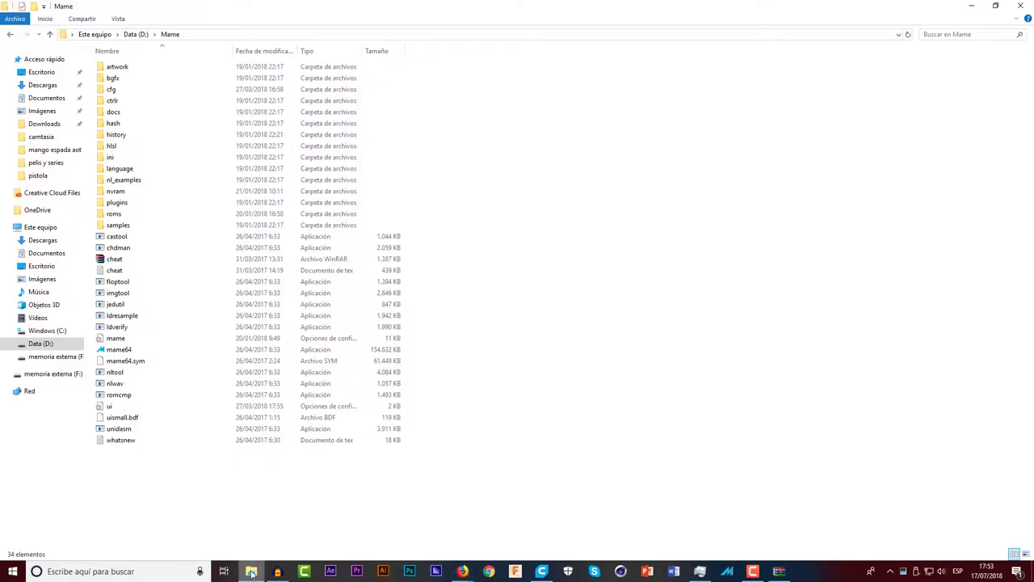
double_click(113, 215)
scroll(489, 439, down, 8)
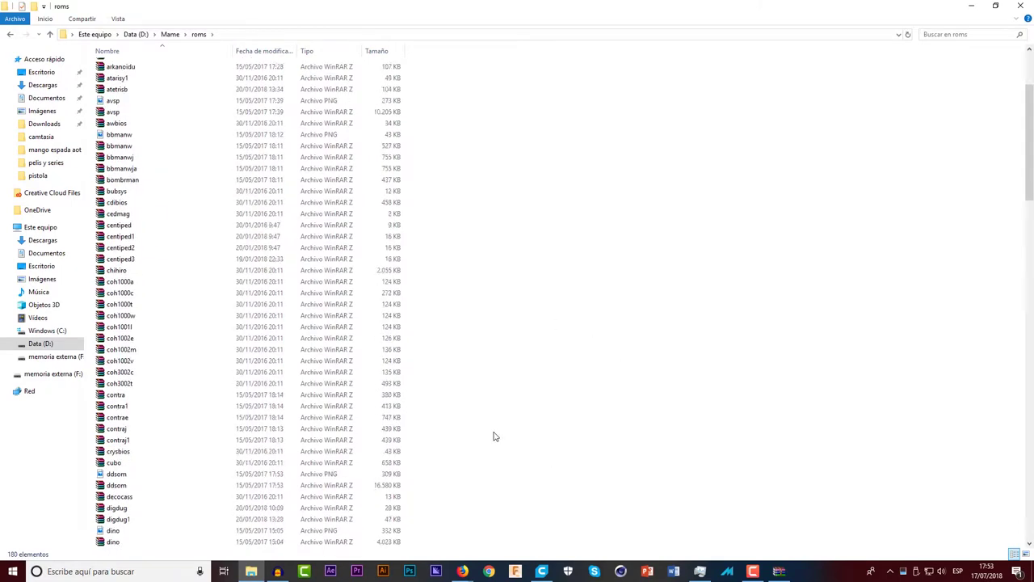
scroll(489, 439, up, 6)
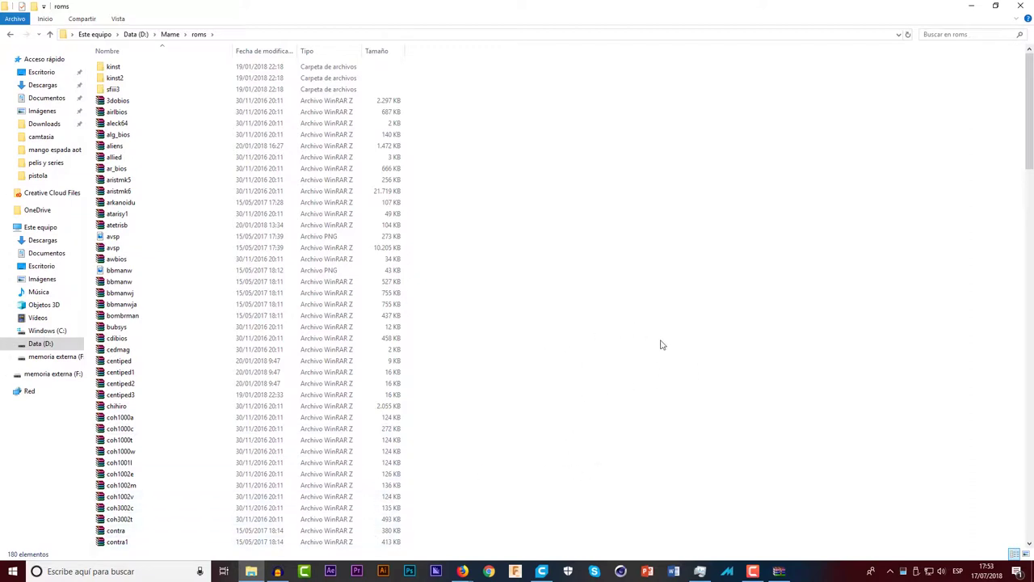
click(9, 34)
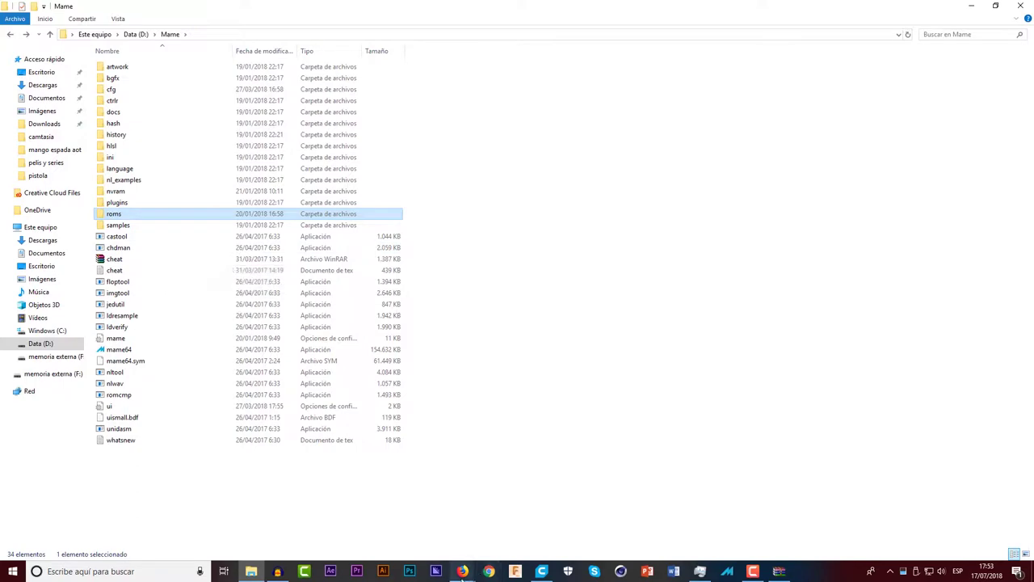
- Revisit the m1races.zip download page in Firefox, then switch to File Explorer and reopen the roms folder in D:\Mame
mouse_move(462, 572)
click(487, 516)
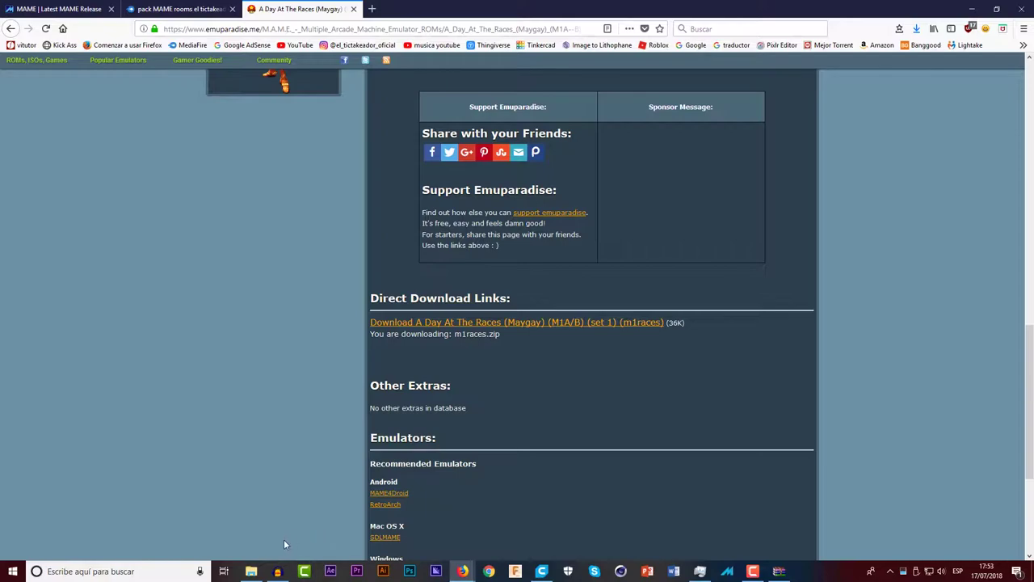
click(251, 571)
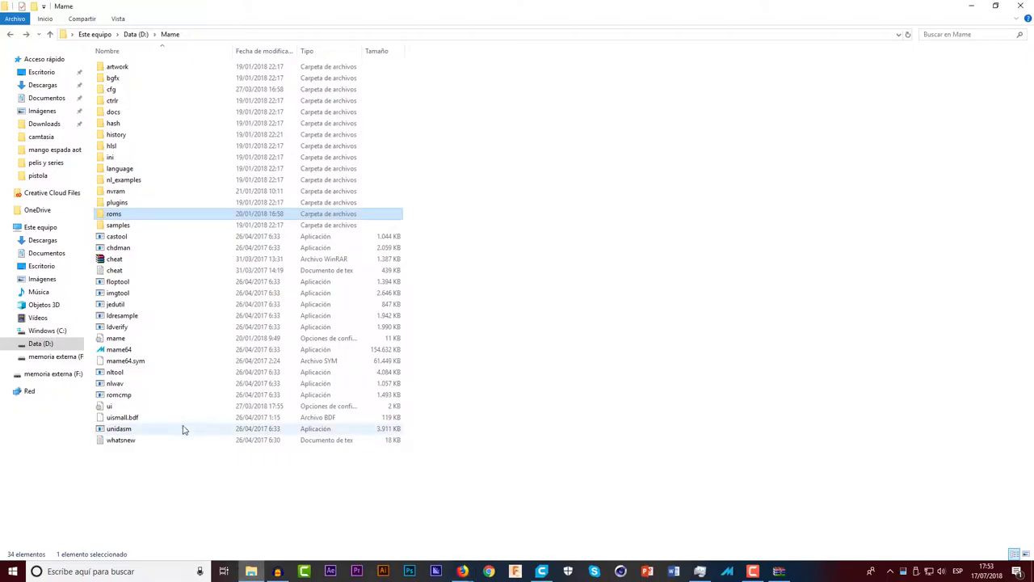
double_click(140, 215)
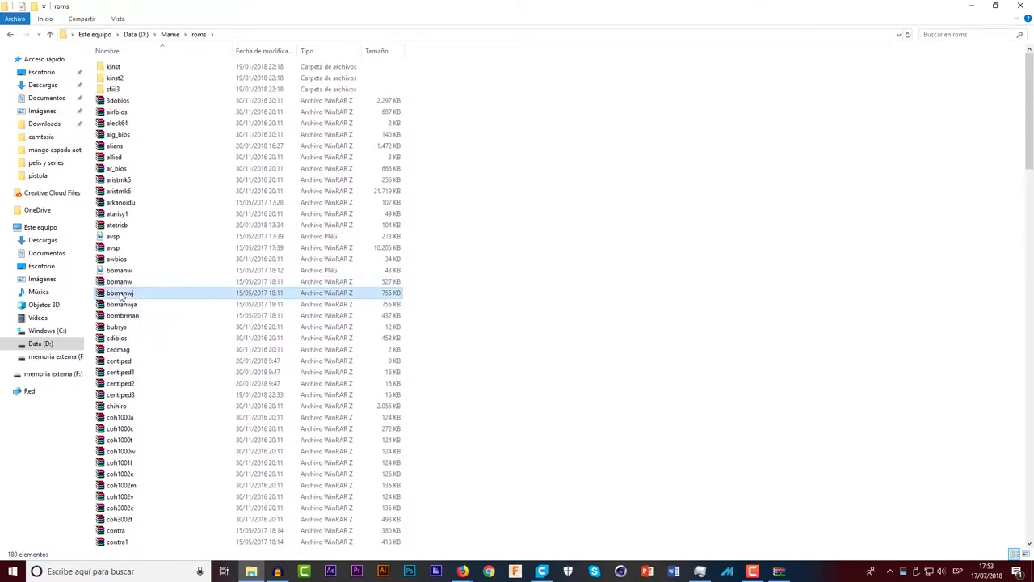
- Open the file name of the bbmanwj archive for editing in the roms folder
right_click(124, 294)
click(160, 497)
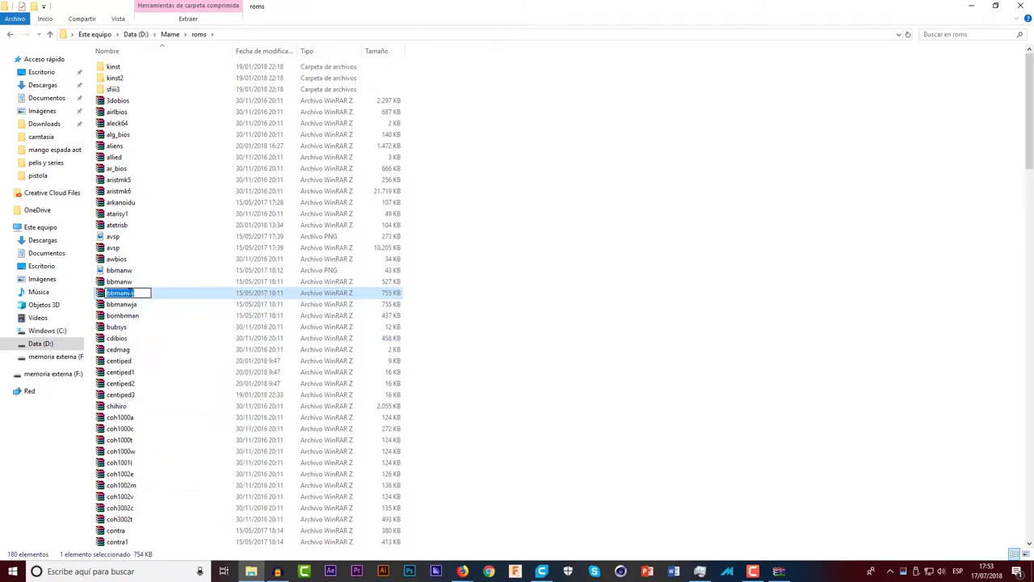
right_click(127, 293)
click(162, 327)
click(501, 319)
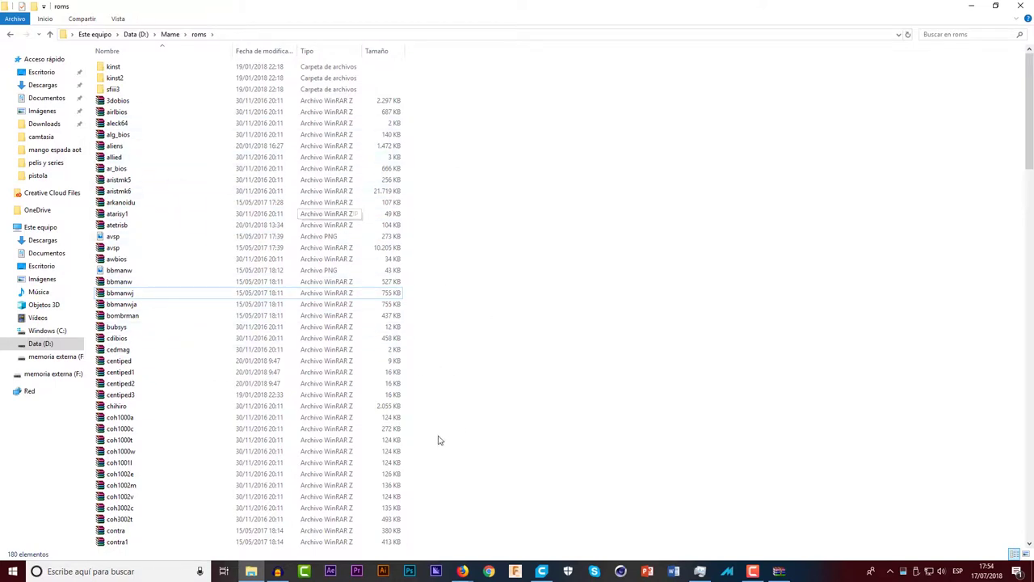
- View the contents of the kinst folder inside roms and return to the Mame folder
double_click(135, 71)
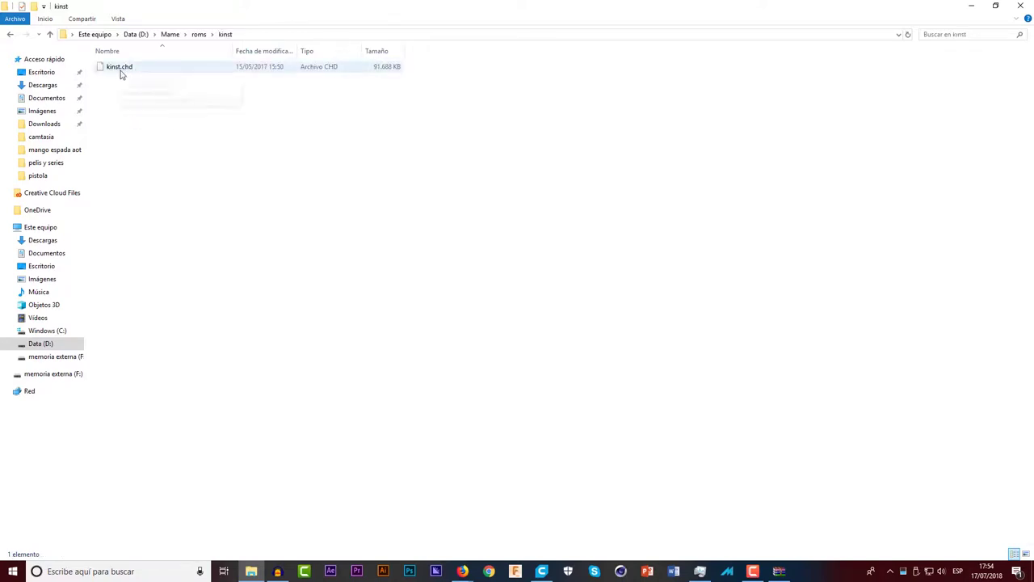
click(10, 34)
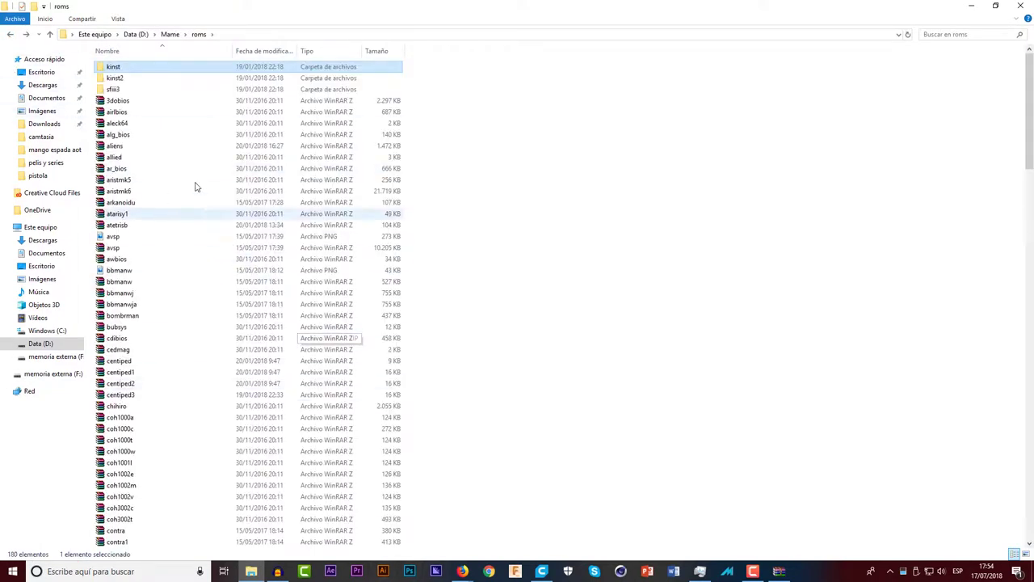
click(170, 35)
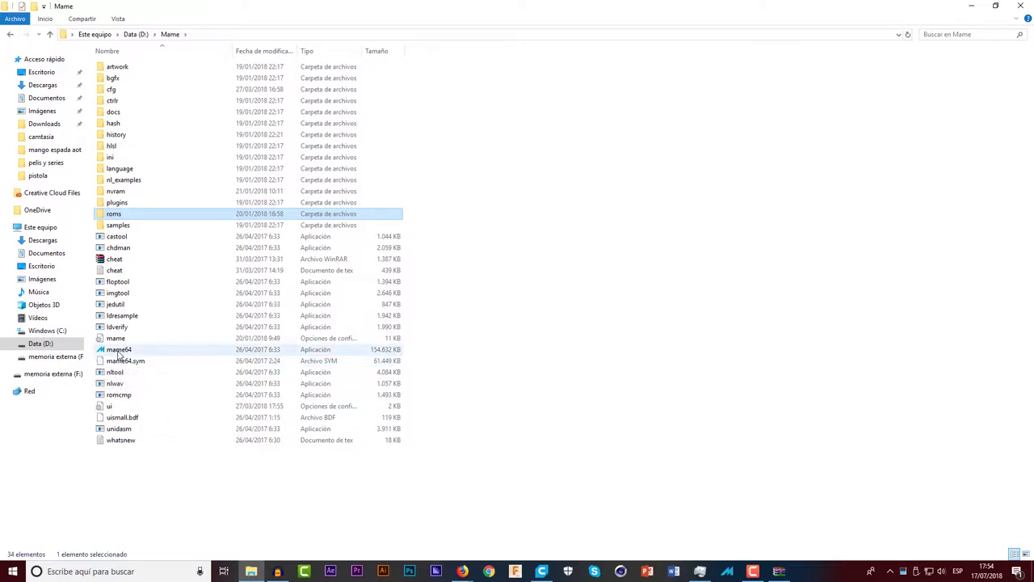
- Launch the mame64 emulator from the Mame folder and bring its window to the front
double_click(118, 351)
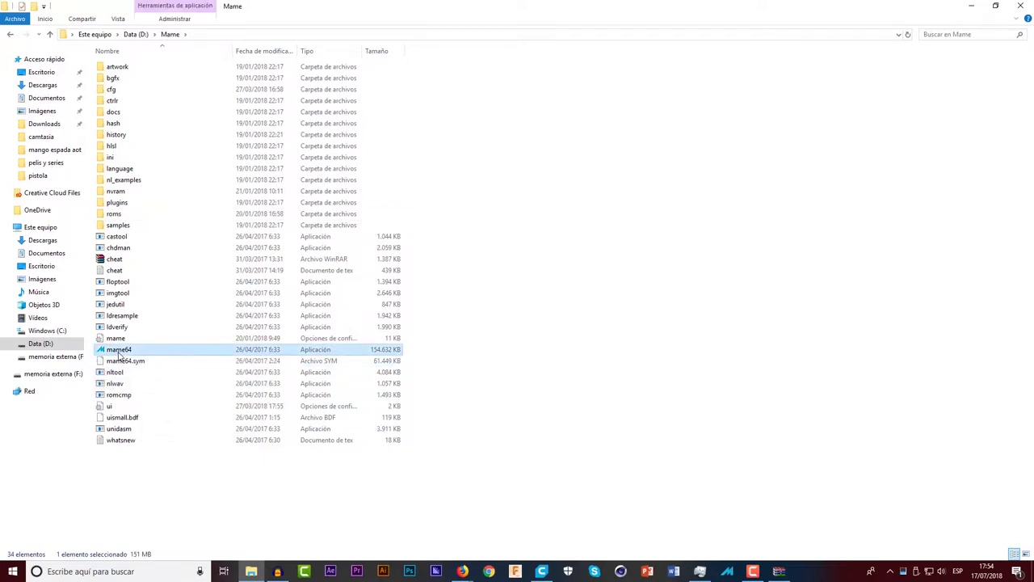
click(724, 577)
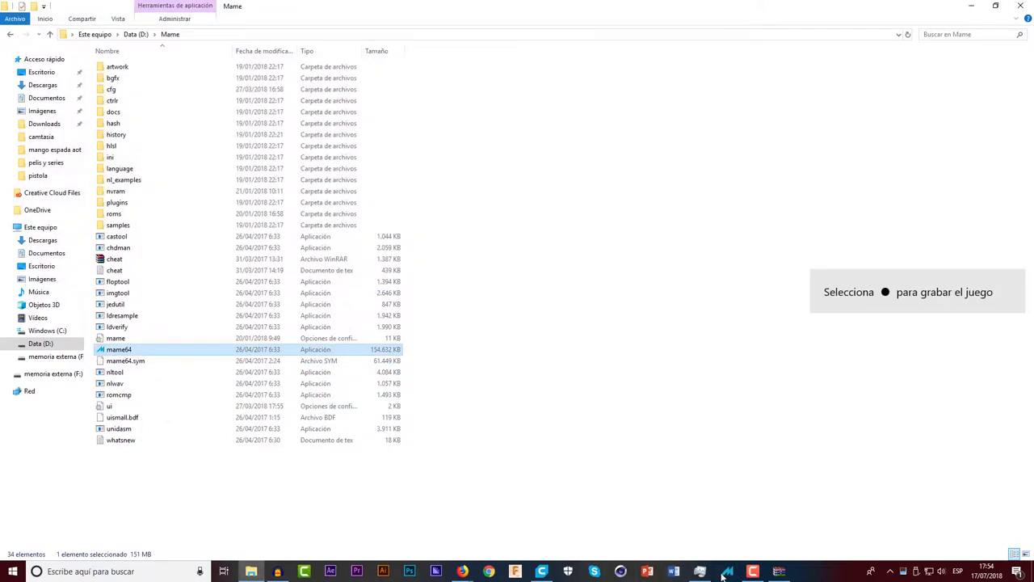
mouse_move(697, 570)
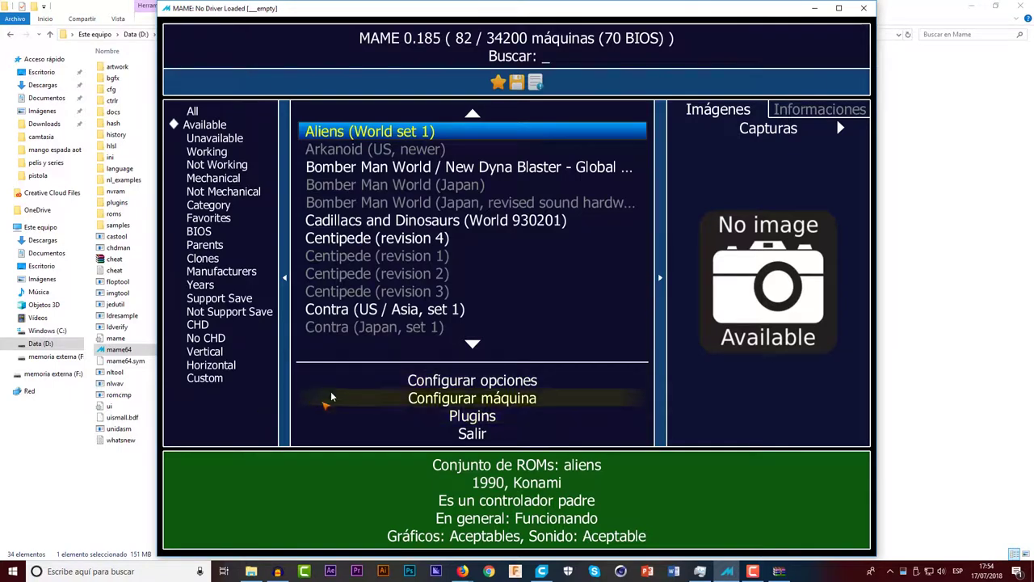
- Set the MAME interface language to Spanish, save the configuration and return to the machine list
double_click(442, 382)
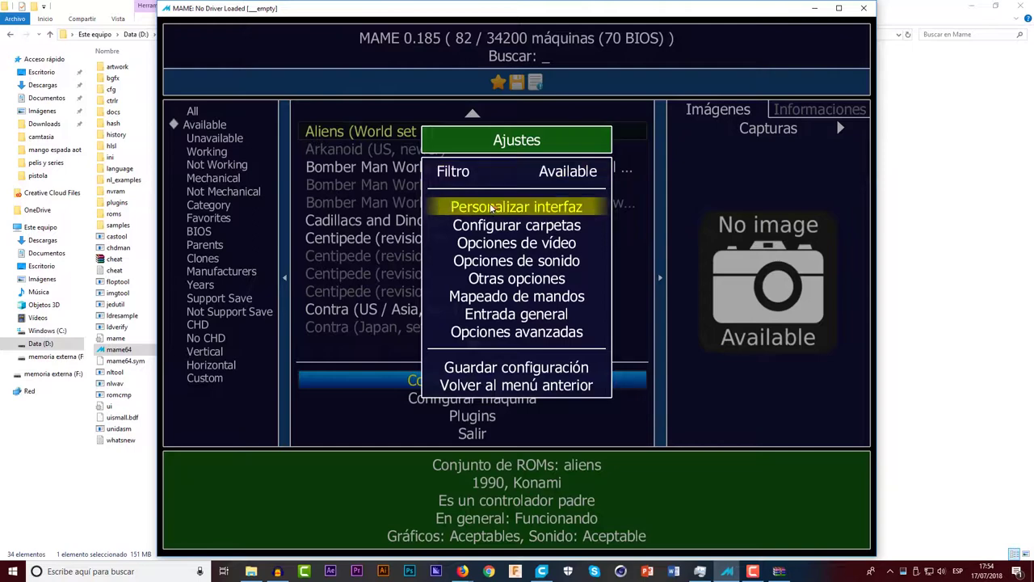
click(489, 208)
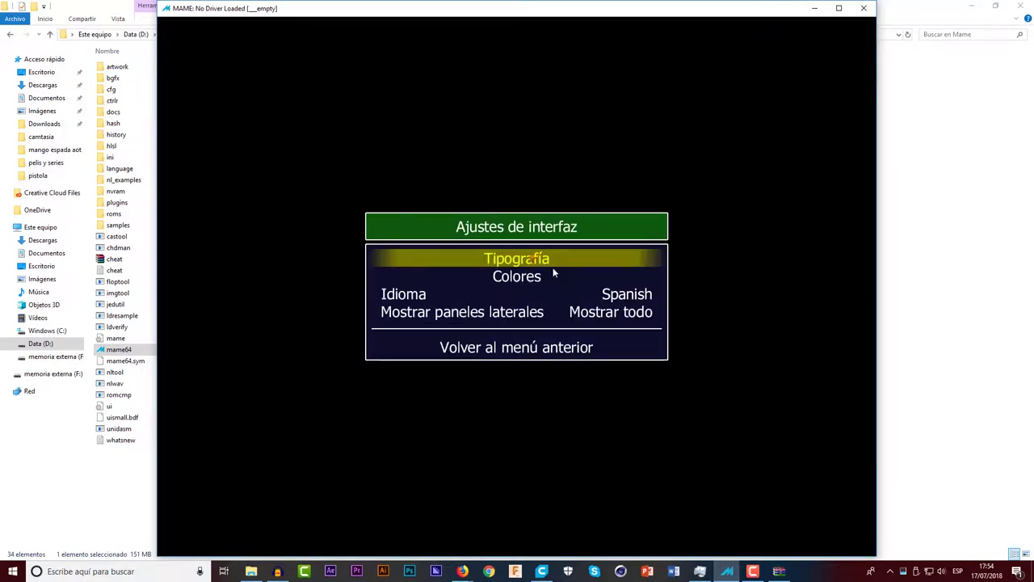
click(439, 294)
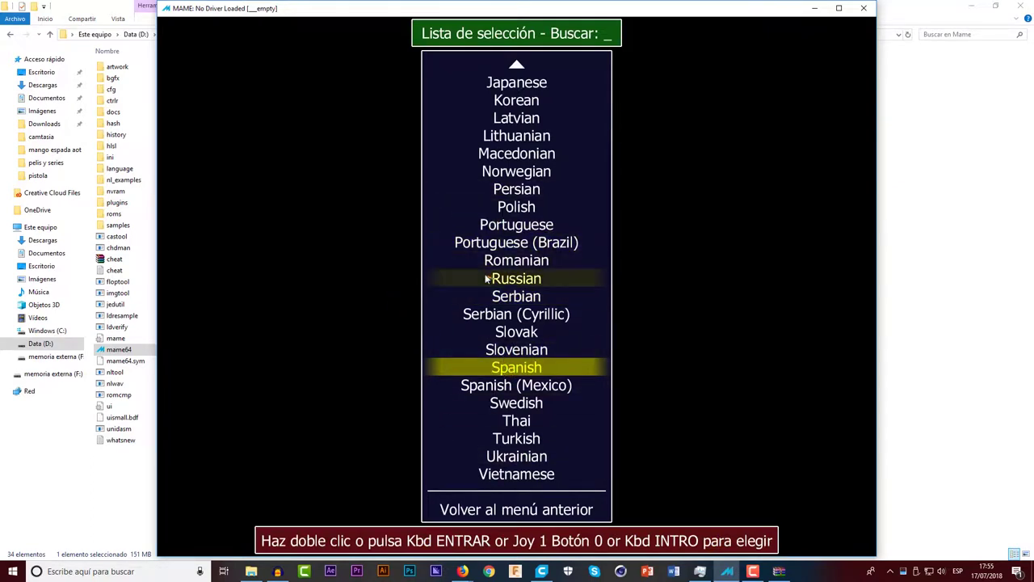
double_click(543, 372)
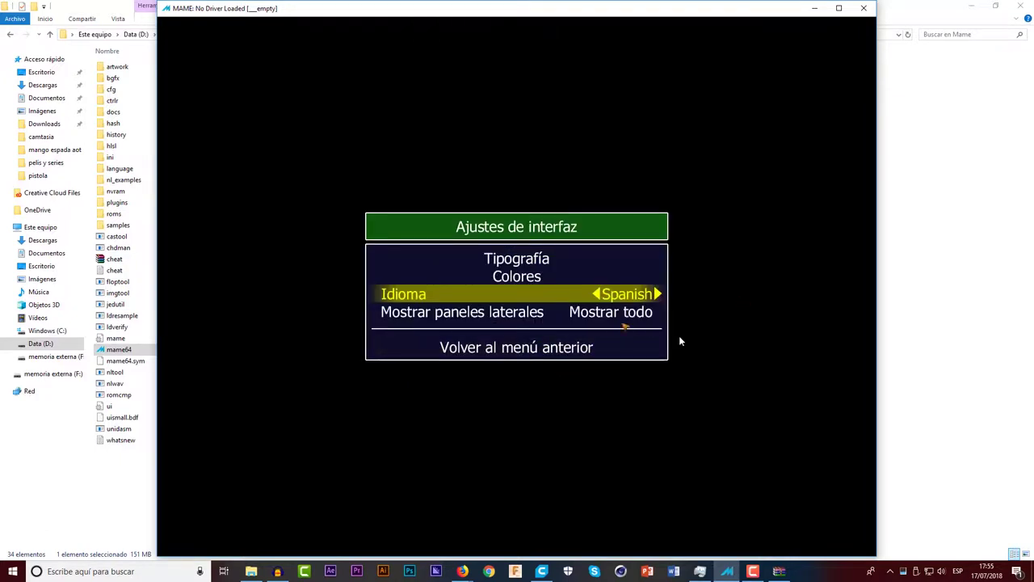
click(485, 353)
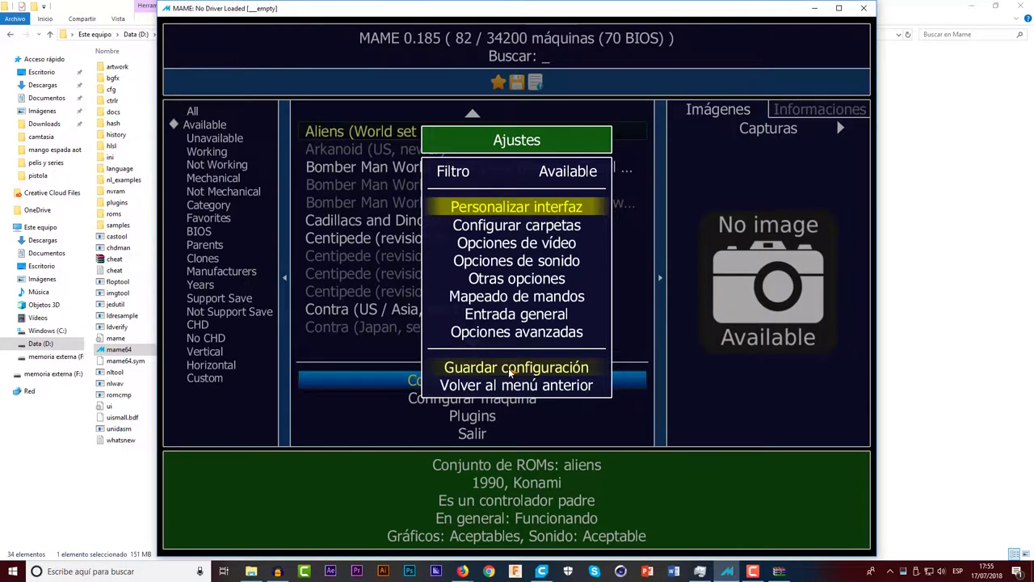
click(510, 371)
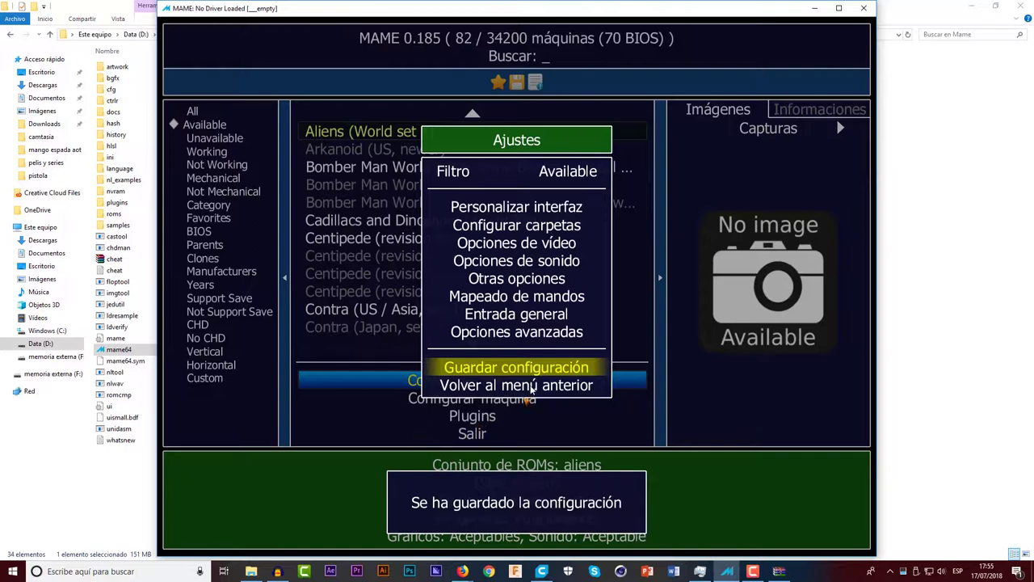
click(446, 389)
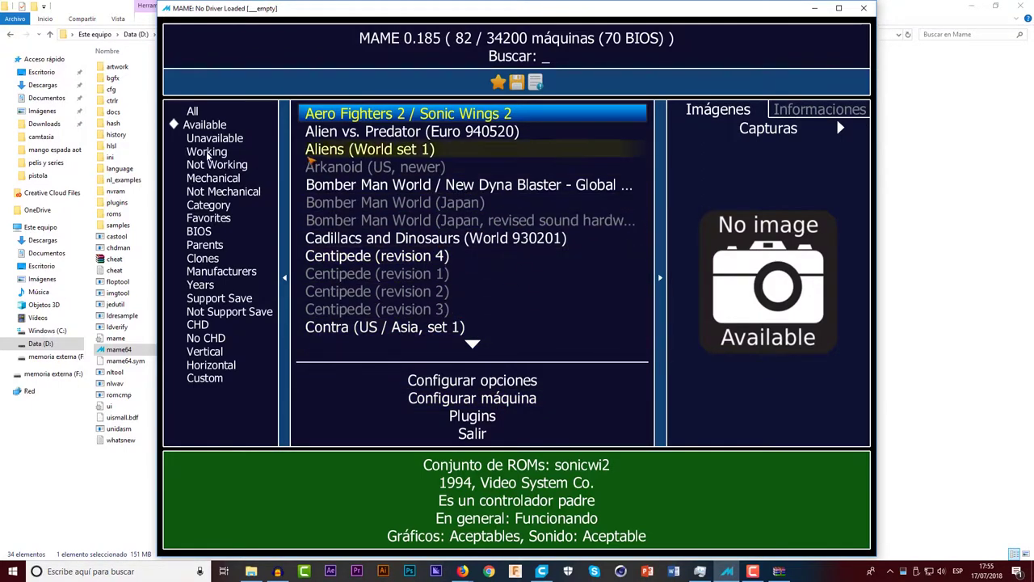
- Launch Centipede (revision 3) from the available machines and insert 11 coins as credits
scroll(442, 256, down, 6)
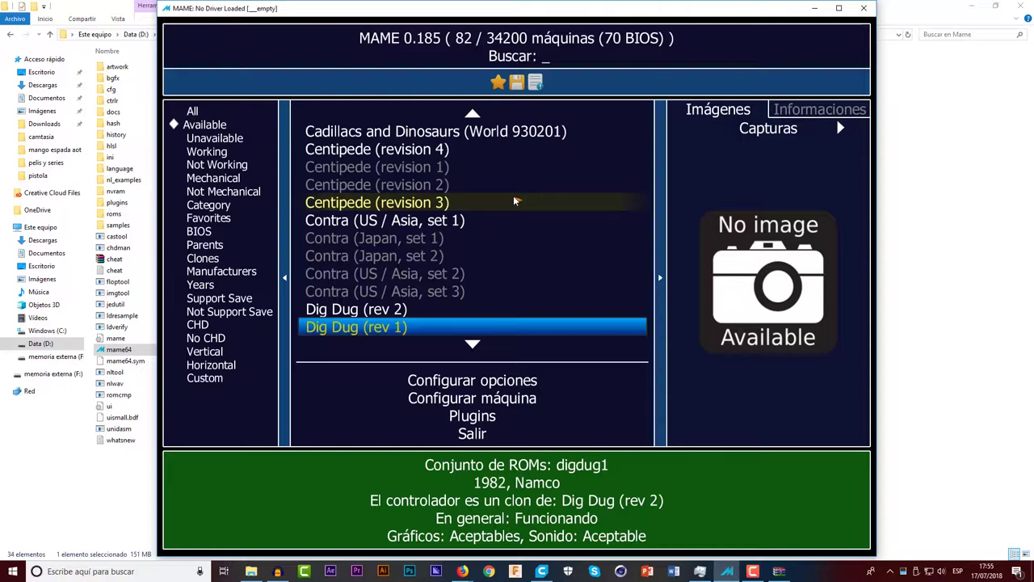
double_click(376, 205)
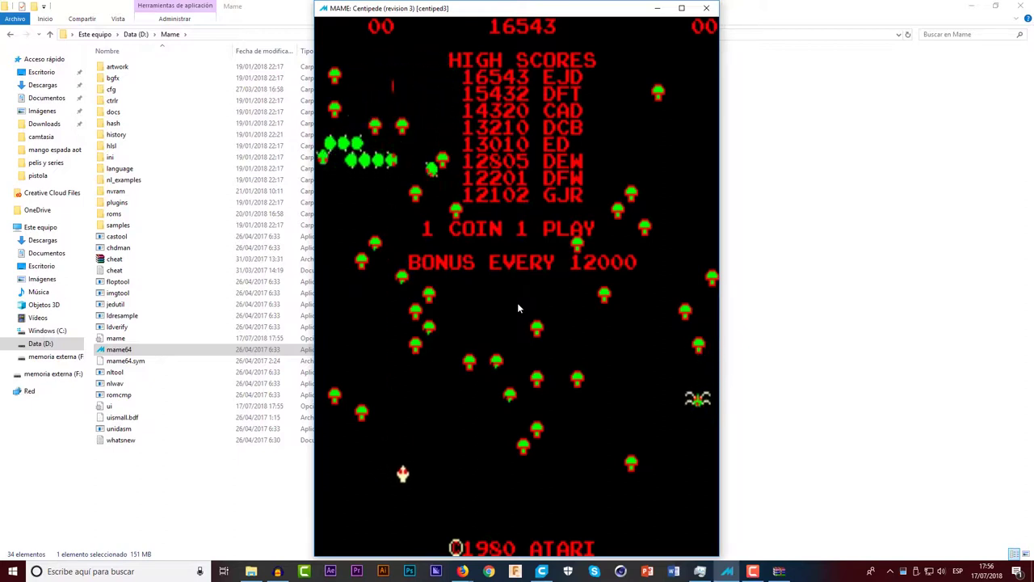
key(5)
key(5)
key(5)
key(5)
key(5)
key(5)
key(5)
key(5)
key(5)
key(5)
key(5)
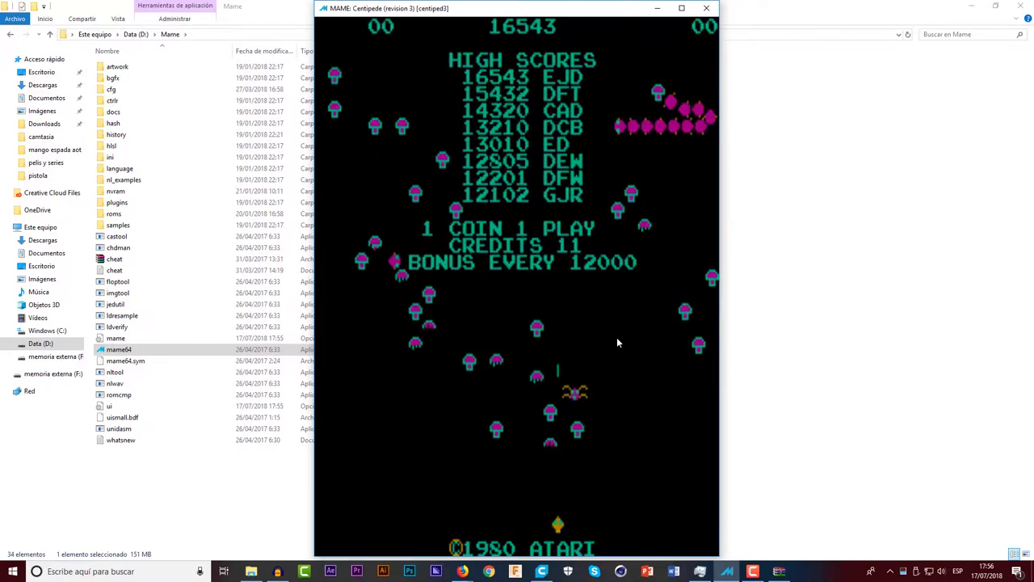
- Review the input assignments of the Centipede machine, including the player start and coin controls, and return to the game
key(Tab)
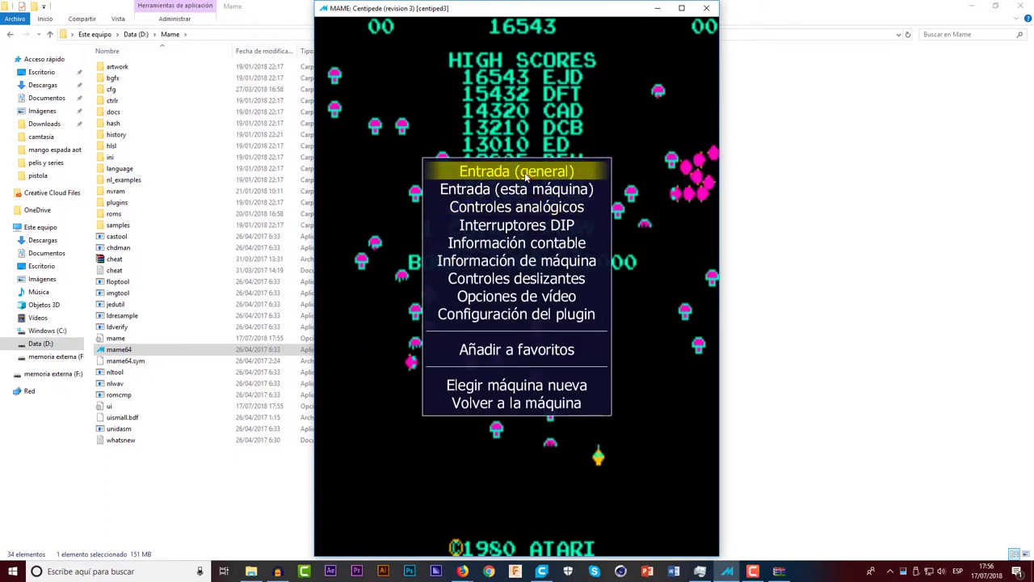
click(511, 190)
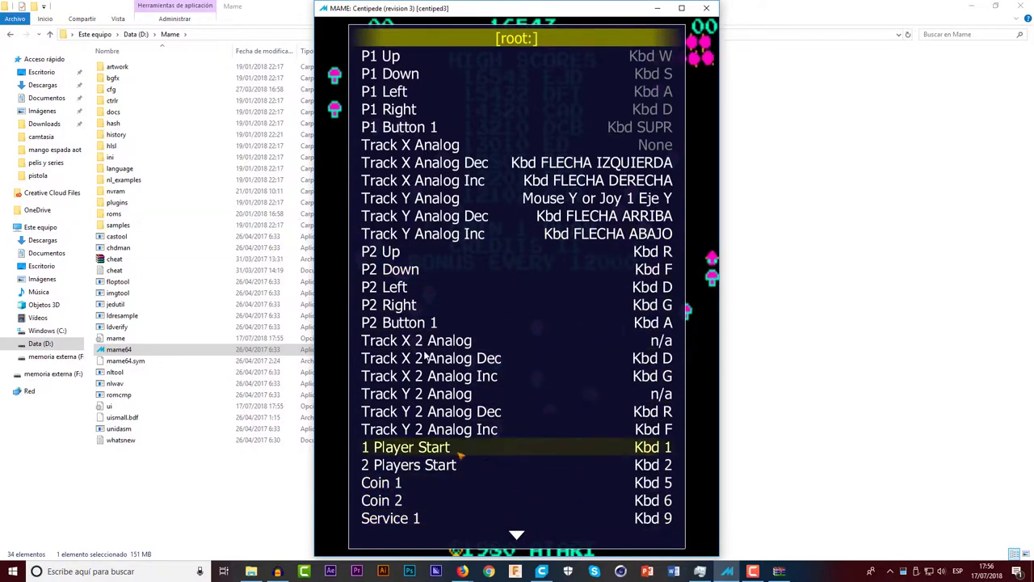
key(Escape)
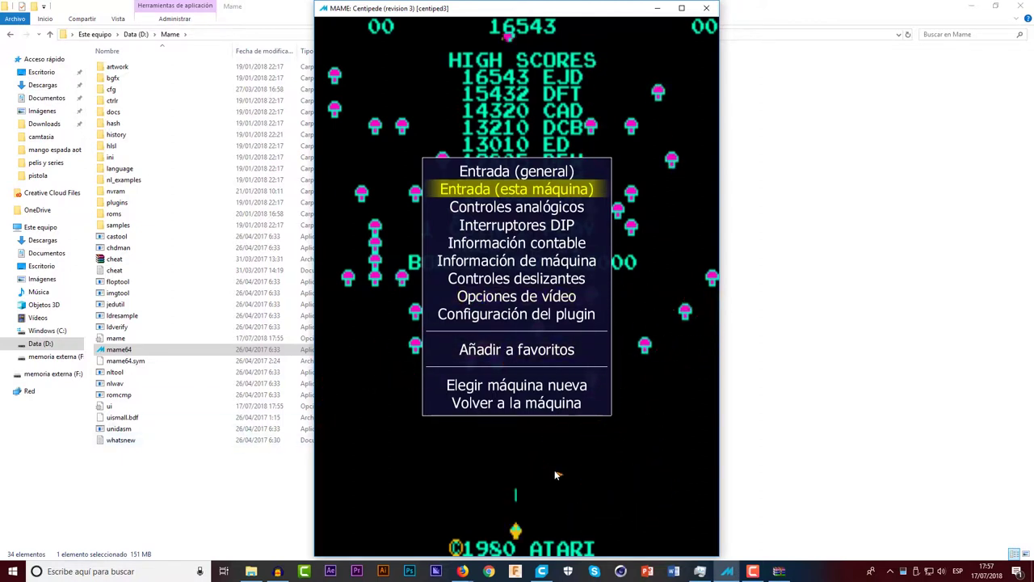
key(Tab)
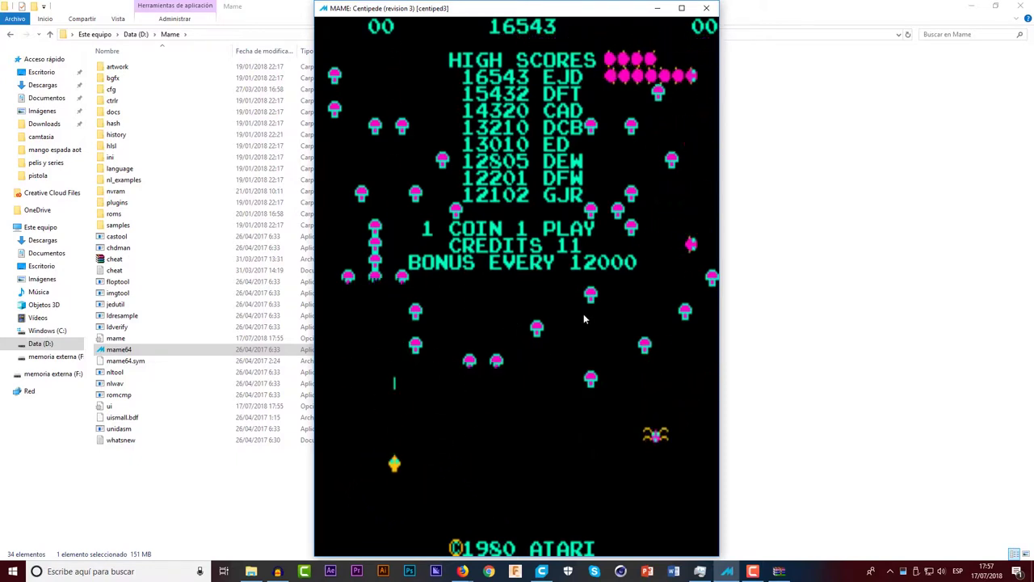
- Play a one-player game of Centipede, moving the shooter and firing at the centipede and other enemies, and exit to the machine list
key(1)
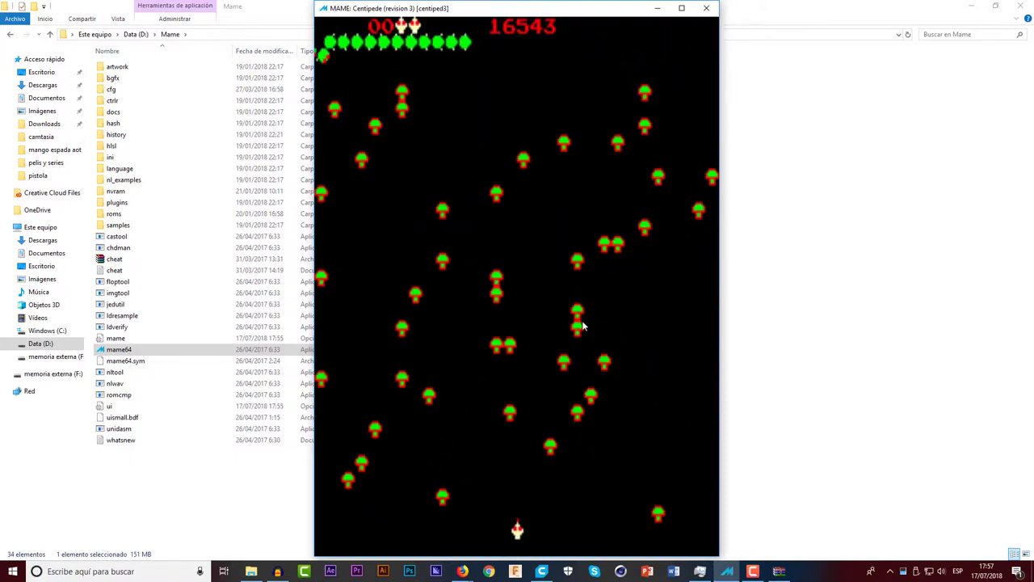
key(Right)
key(Left)
key(Left)
key(Up)
key(Right)
key(Down)
key(Left)
key(ctrl)
key(Up)
key(Left)
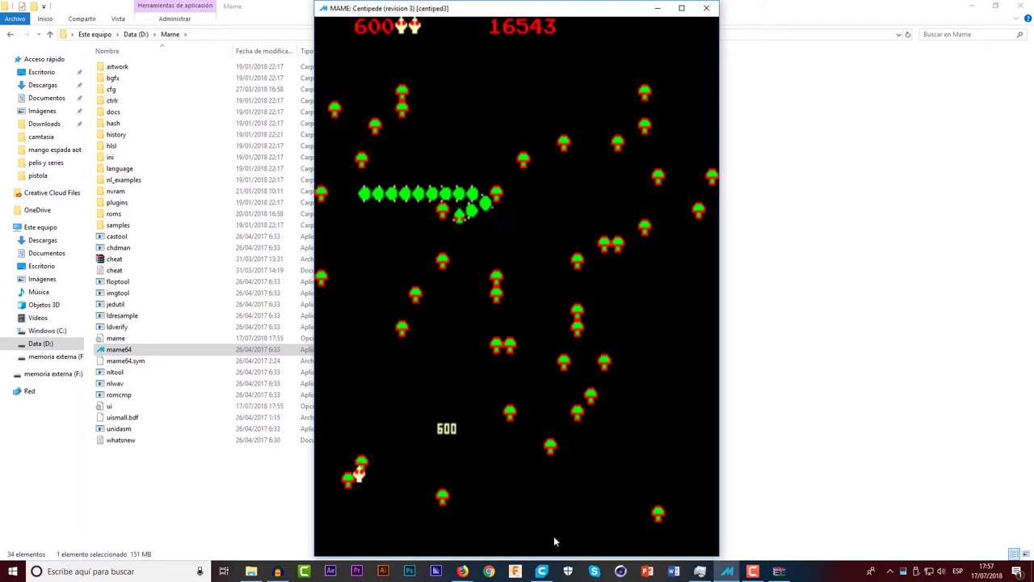
key(Right)
key(ctrl)
key(Left)
key(Left)
key(Right)
key(ctrl)
key(Down)
key(ctrl)
key(Left)
key(Right)
key(Left)
key(ctrl)
key(Right)
key(Right)
key(ctrl)
key(Left)
key(Down)
key(Right)
key(Right)
key(ctrl)
key(Left)
key(Right)
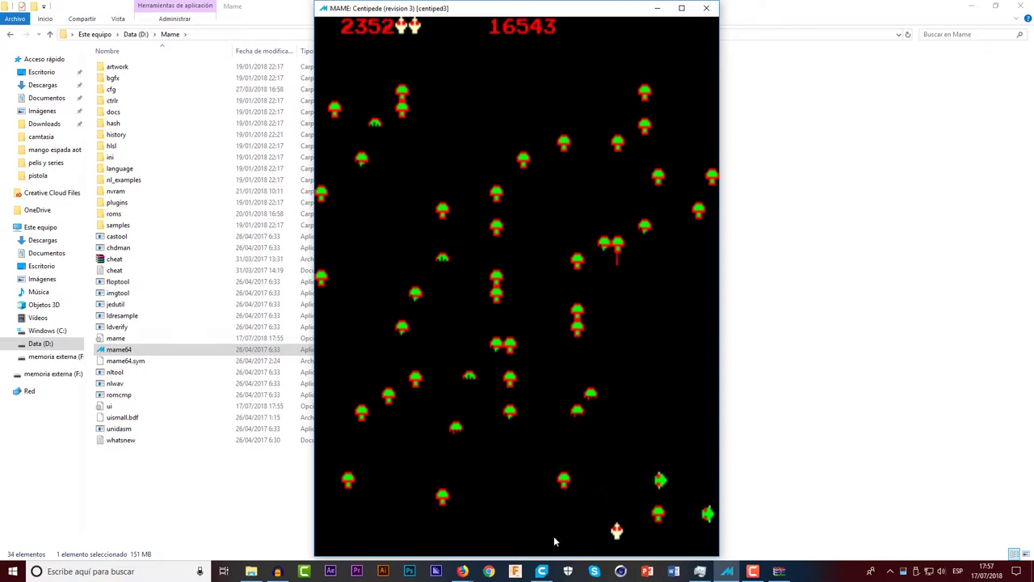
key(Right)
key(ctrl)
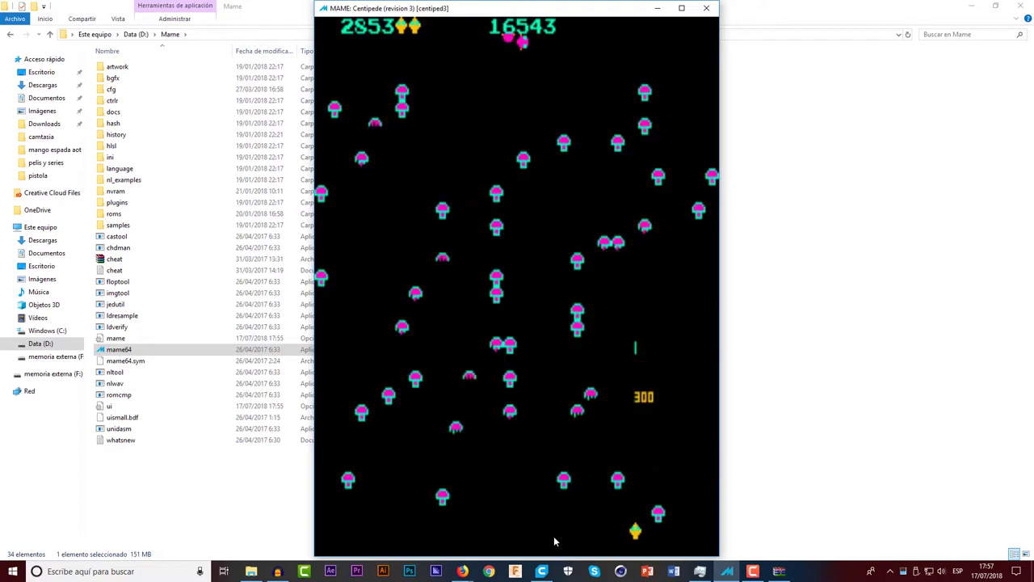
key(Left)
key(Right)
key(ctrl)
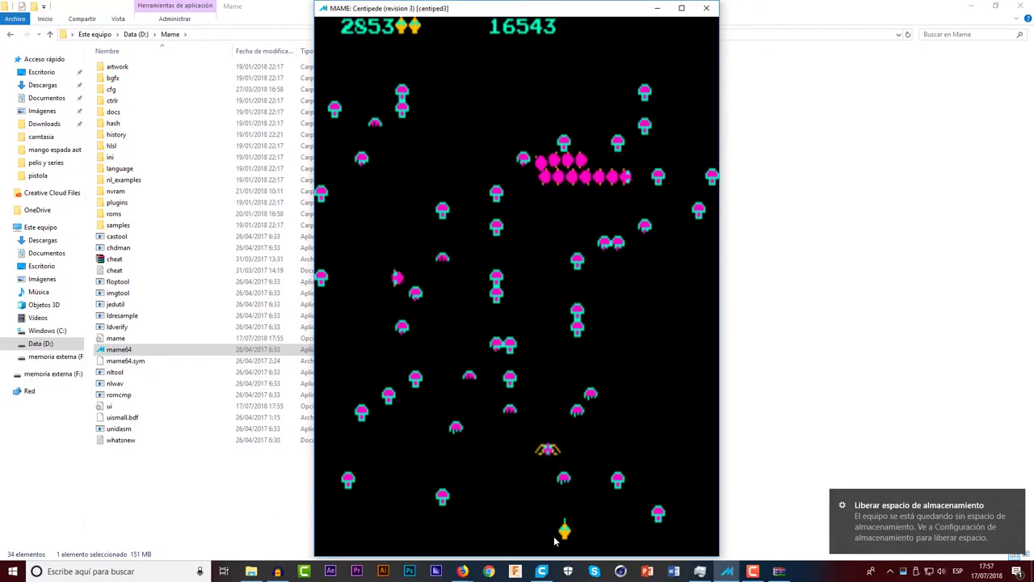
key(Escape)
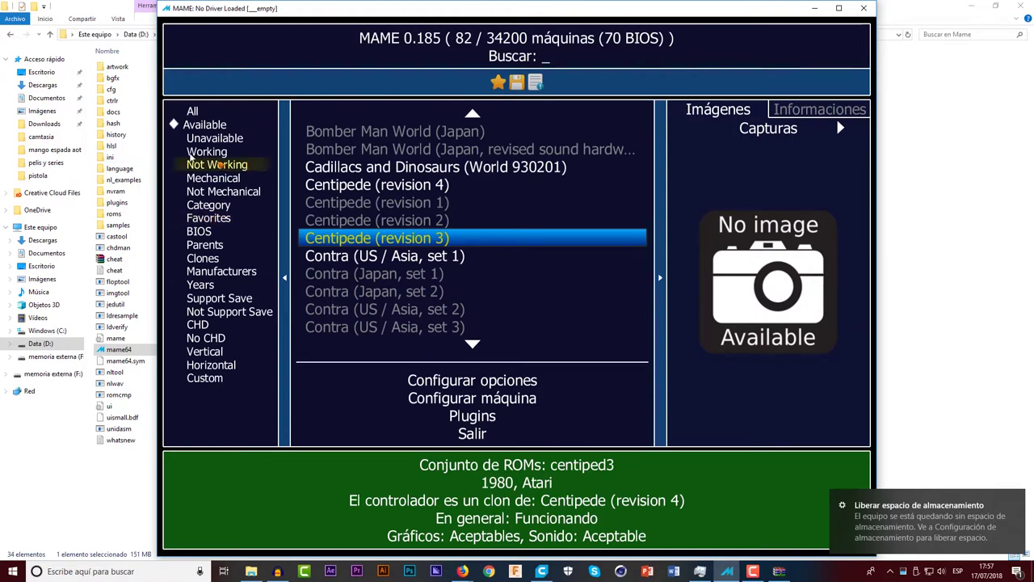
- Browse the available machines, view the Unavailable machines for comparison and return to the Available filter
scroll(498, 257, down, 5)
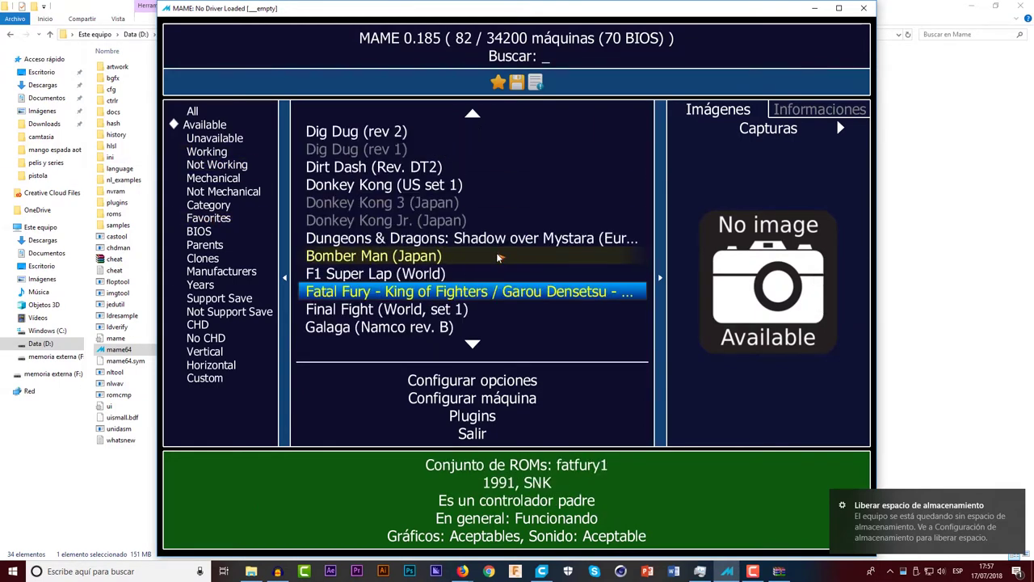
scroll(498, 257, up, 5)
scroll(498, 257, up, 3)
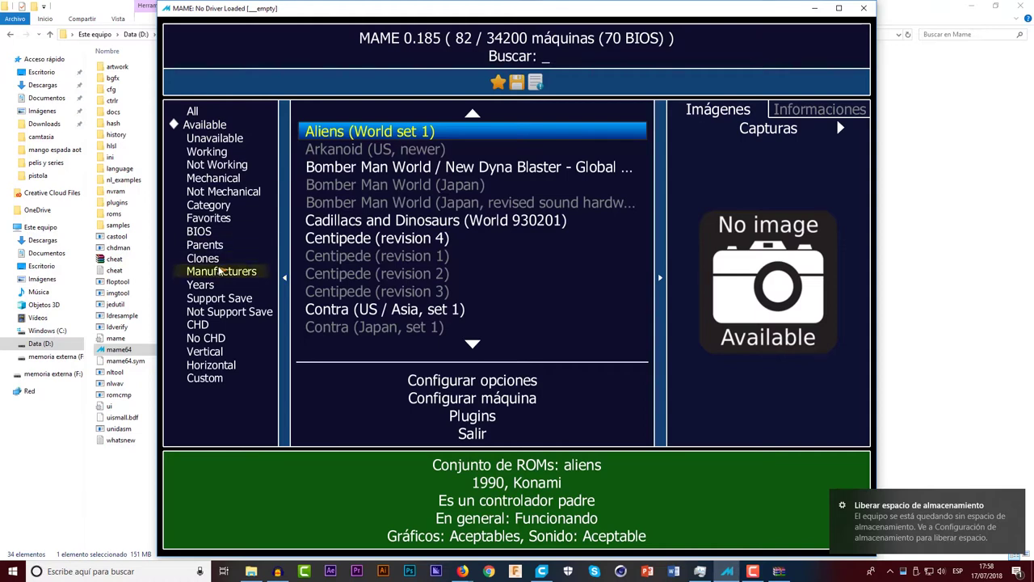
click(242, 141)
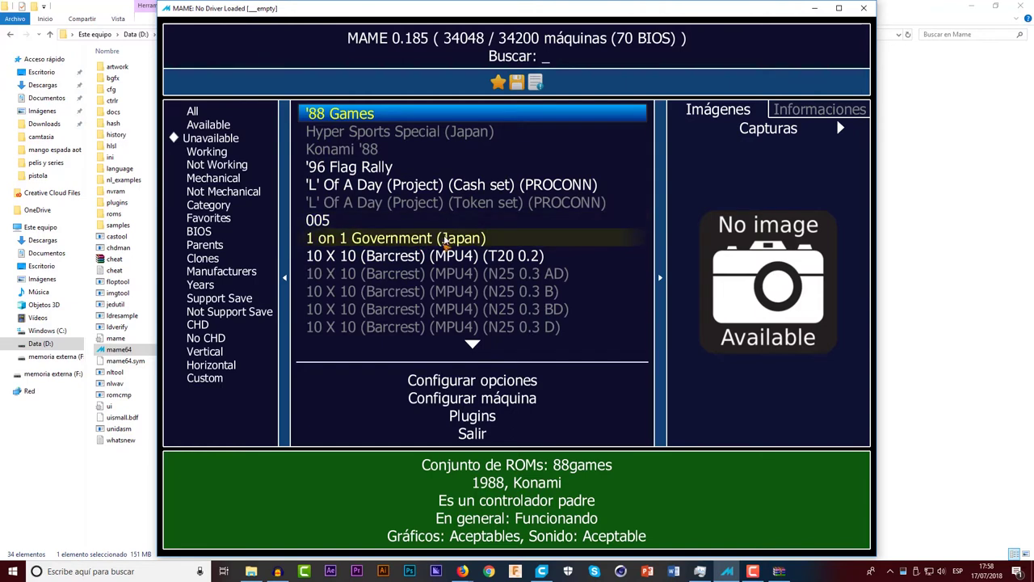
click(207, 125)
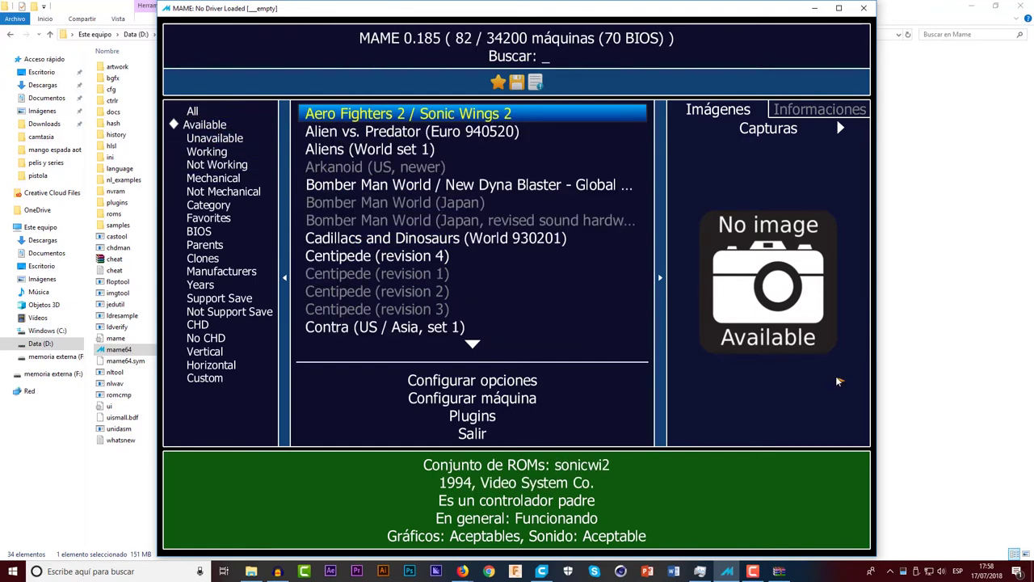